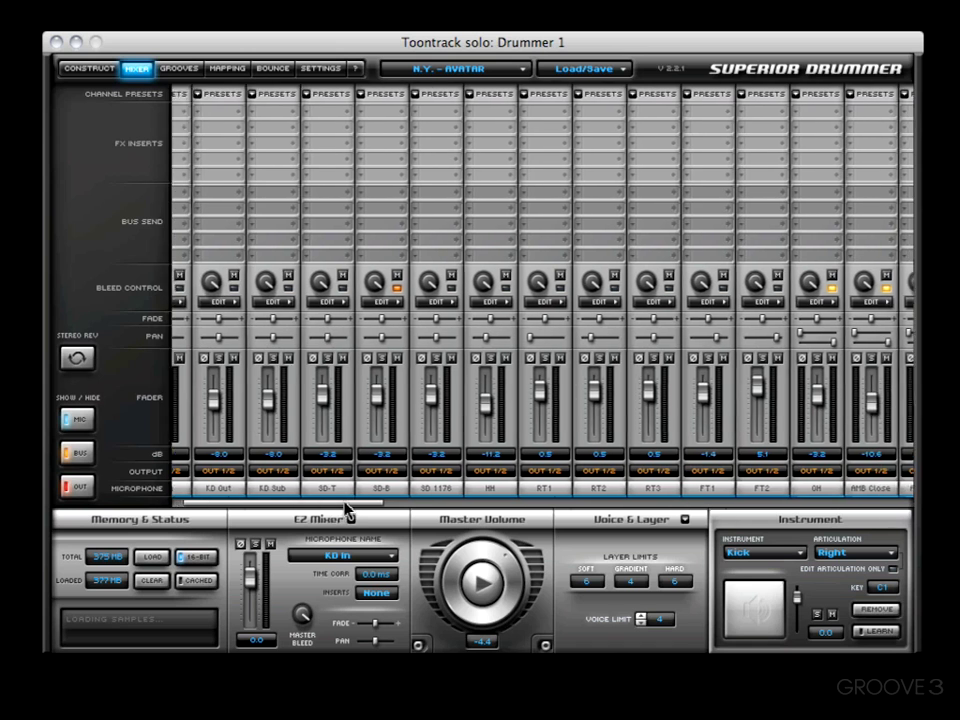
Switch from the mixer to the Construct view and select the 18" Sabian cymbal, Cymbal 2.
{"action": "scroll", "coordinate": [341, 391], "scroll_direction": "left", "scroll_amount": 10}
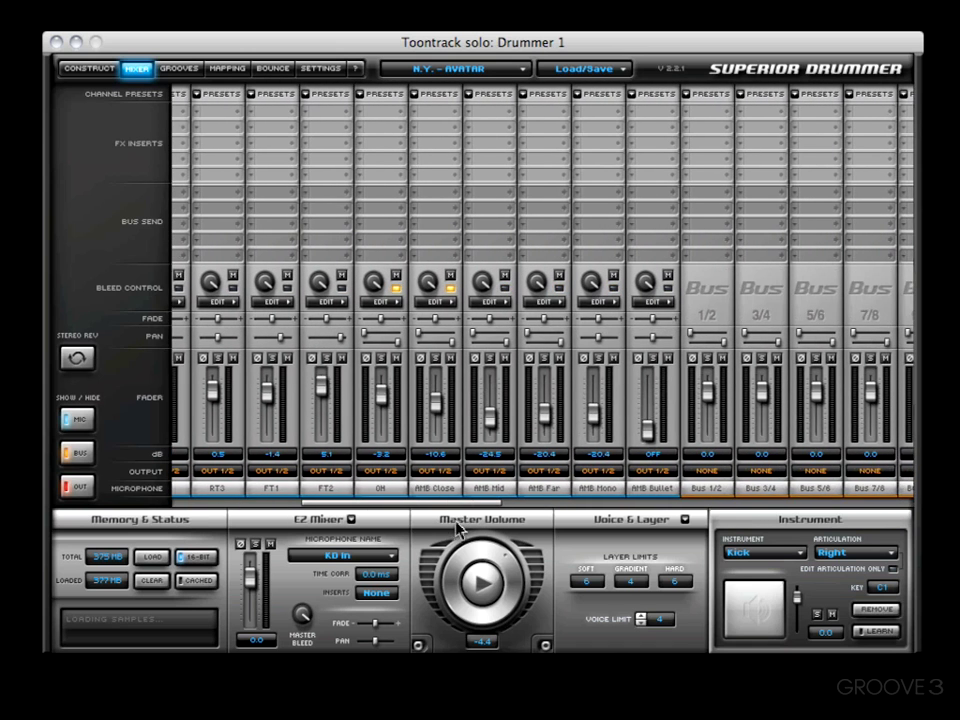
{"action": "left_click", "coordinate": [88, 66]}
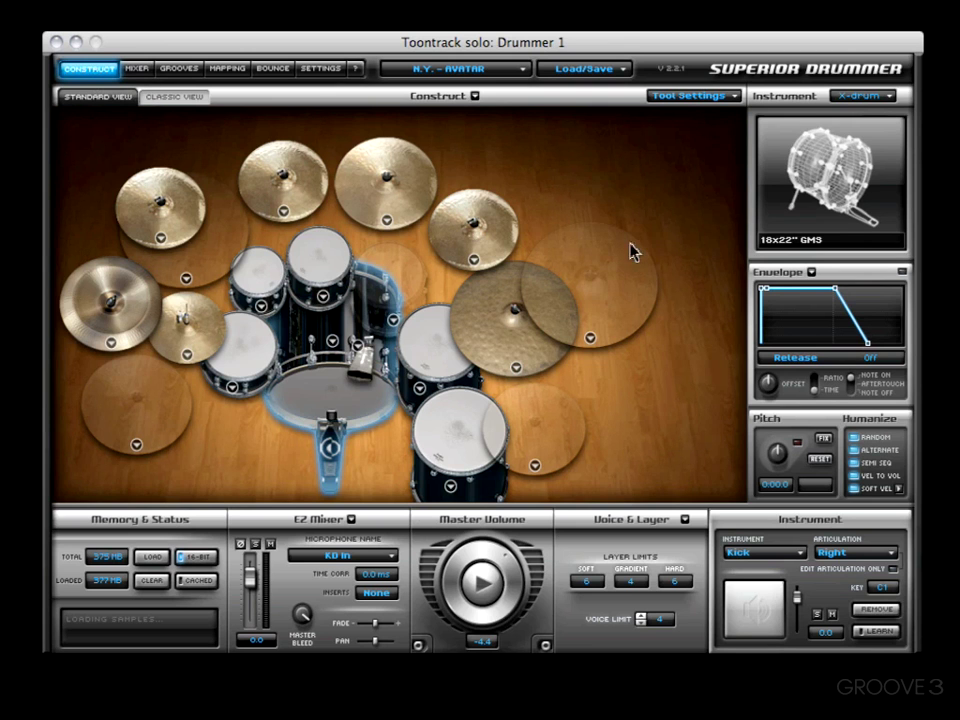
{"action": "left_click", "coordinate": [148, 162]}
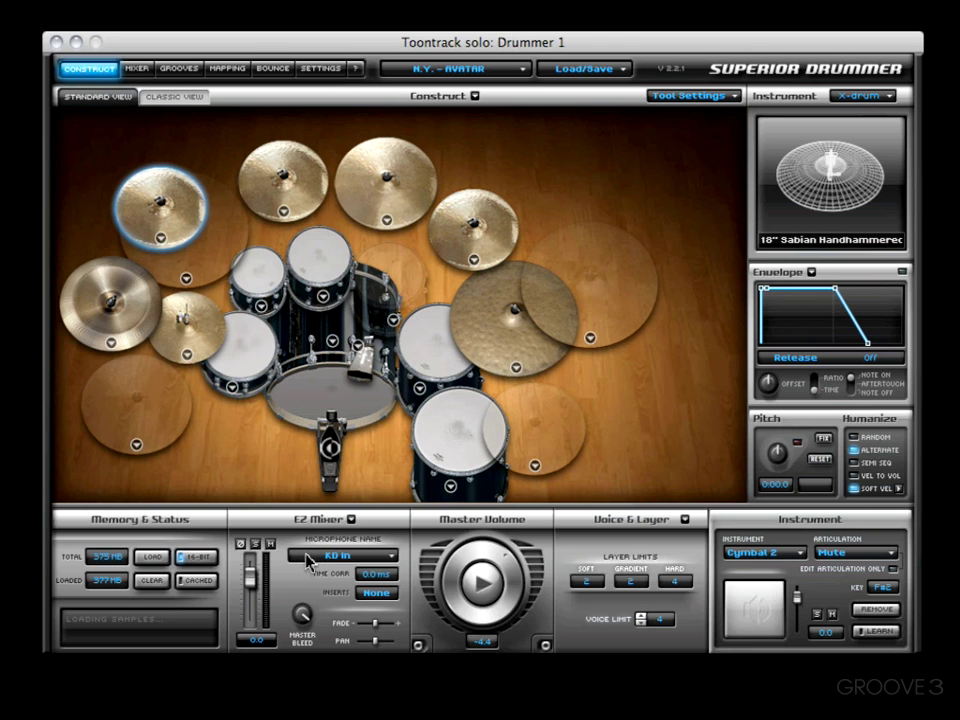
Try the E-Z Mixer controls on the KD In mic: level about -5.5 dB, pan slightly left, master bleed and phase reverse.
{"action": "mouse_move", "coordinate": [251, 568]}
{"action": "left_mouse_down"}
{"action": "mouse_move", "coordinate": [252, 612]}
{"action": "mouse_move", "coordinate": [252, 586]}
{"action": "left_mouse_up"}
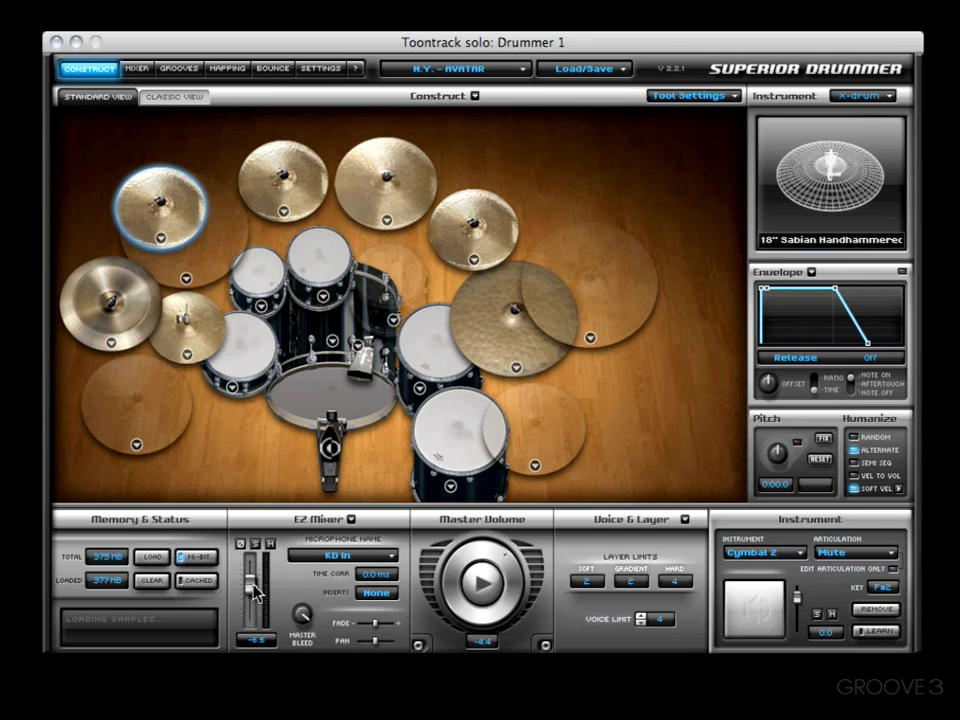
{"action": "mouse_move", "coordinate": [377, 642]}
{"action": "left_mouse_down"}
{"action": "mouse_move", "coordinate": [367, 642]}
{"action": "mouse_move", "coordinate": [396, 642]}
{"action": "mouse_move", "coordinate": [368, 642]}
{"action": "left_mouse_up"}
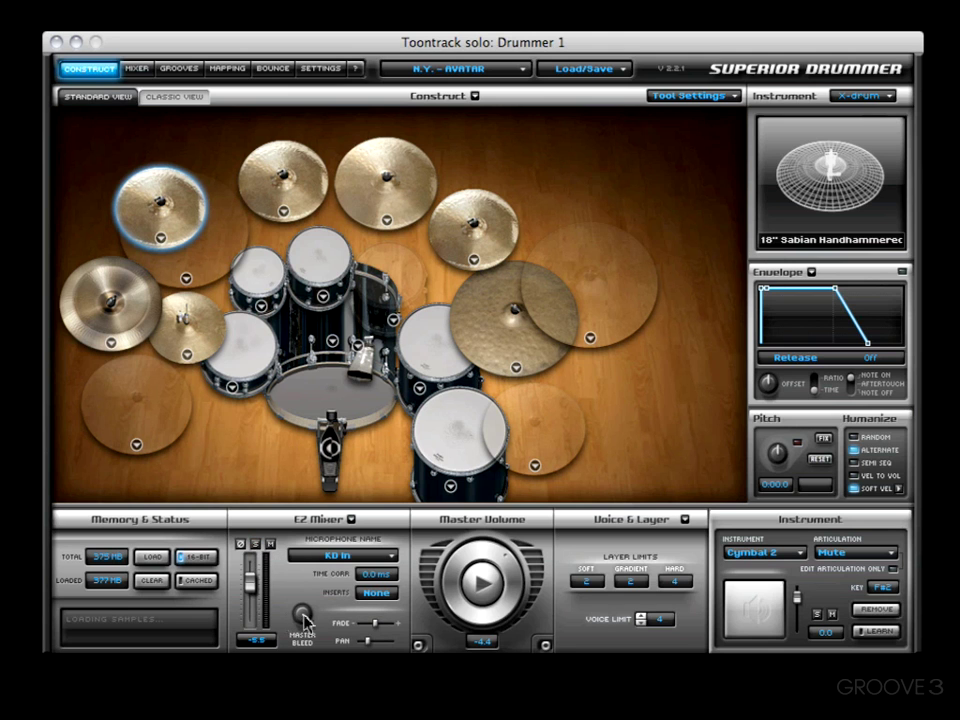
{"action": "mouse_move", "coordinate": [302, 620]}
{"action": "left_mouse_down"}
{"action": "mouse_move", "coordinate": [302, 630]}
{"action": "mouse_move", "coordinate": [302, 612]}
{"action": "left_mouse_up"}
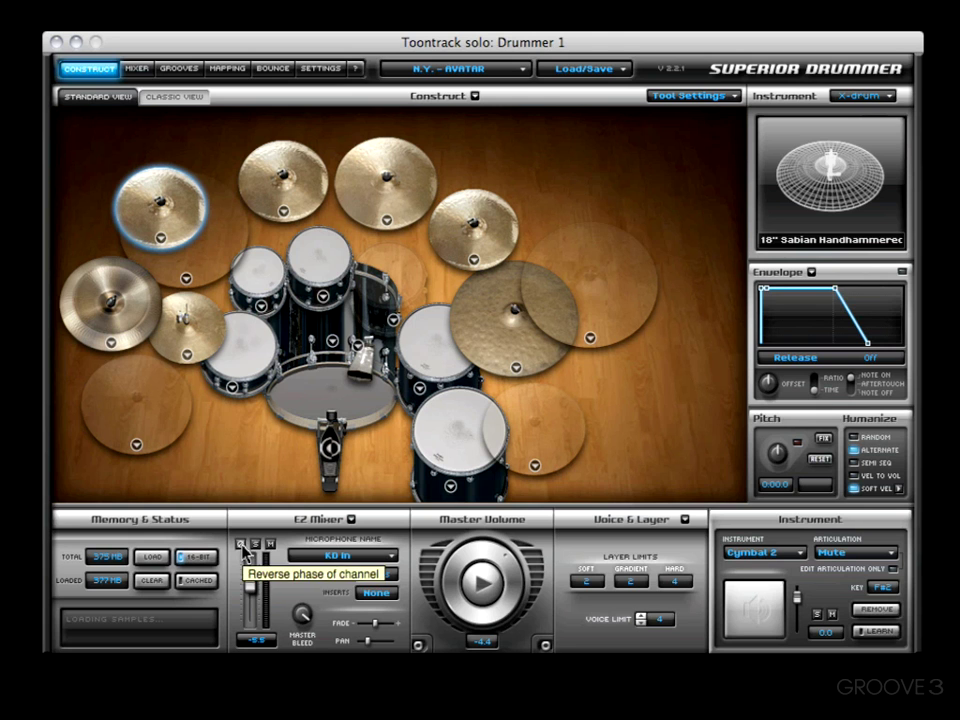
{"action": "left_click", "coordinate": [241, 545]}
{"action": "left_click", "coordinate": [241, 545]}
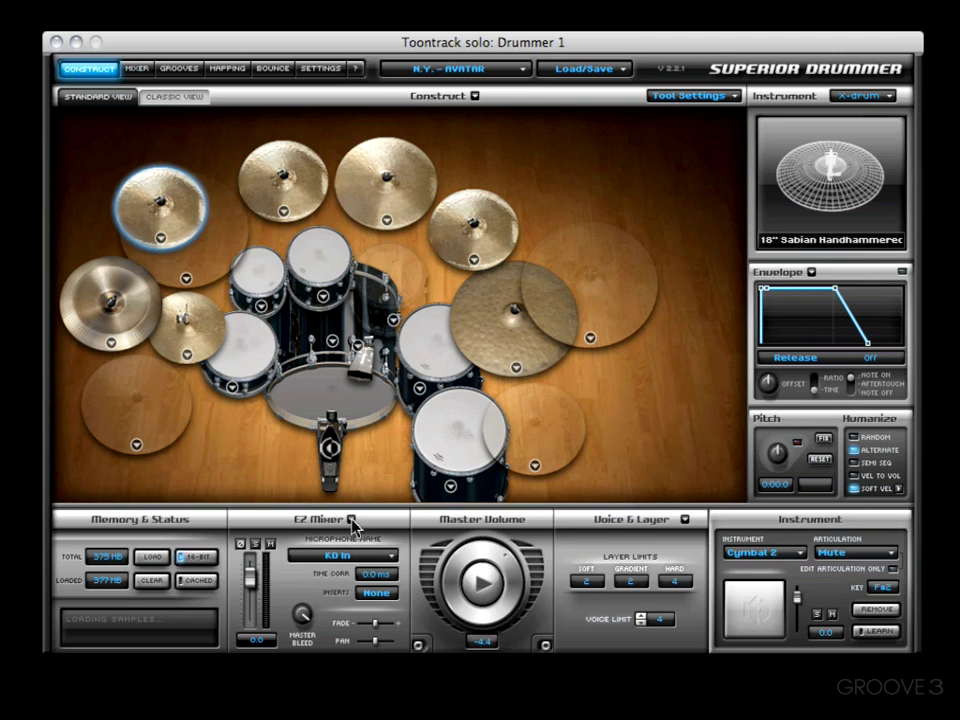
Look through the E-Z Mixer preset categories, including Bleed Level/Phase, and switch to the Mixer view.
{"action": "left_click", "coordinate": [352, 522]}
{"action": "mouse_move", "coordinate": [360, 534]}
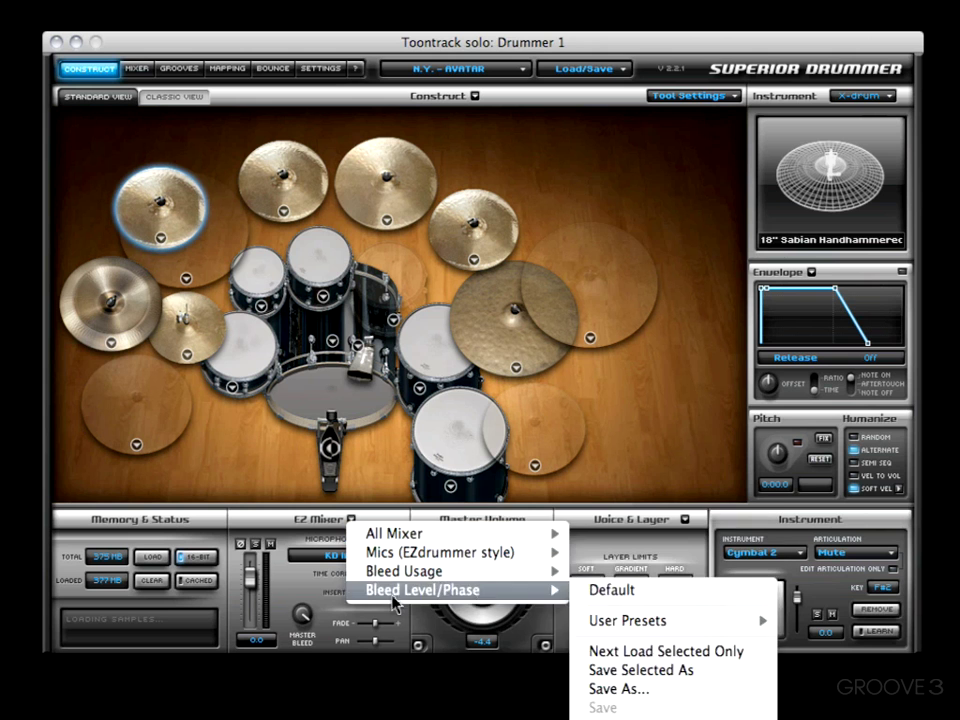
{"action": "left_click", "coordinate": [236, 445]}
{"action": "left_click", "coordinate": [135, 70]}
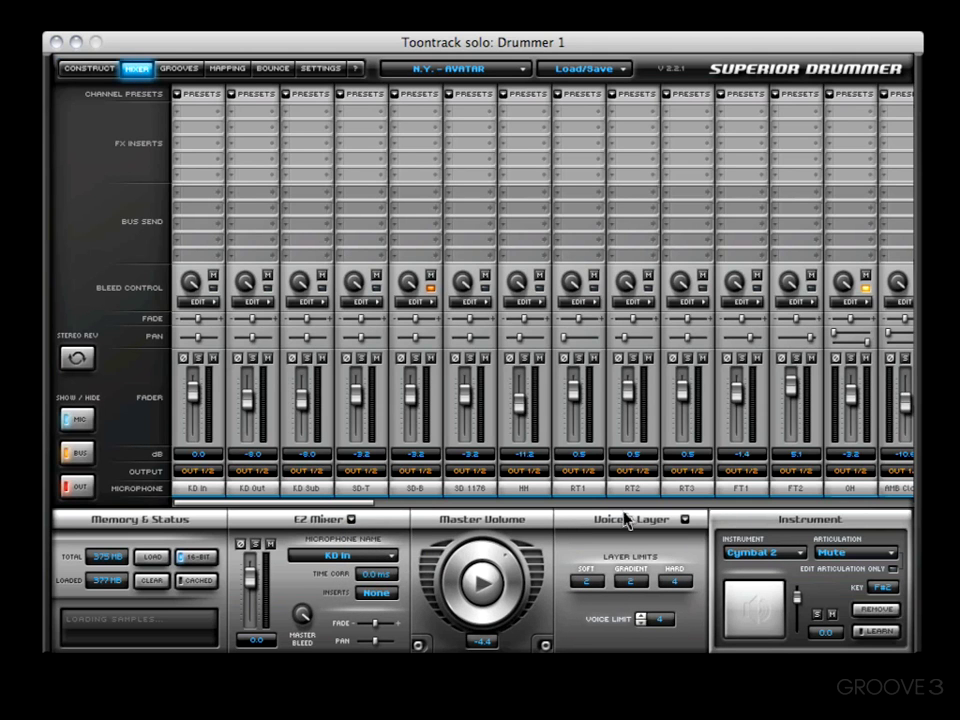
Load the Default Buss Routing preset for the whole mixer and examine the mic outputs and bus channels.
{"action": "left_click", "coordinate": [351, 520]}
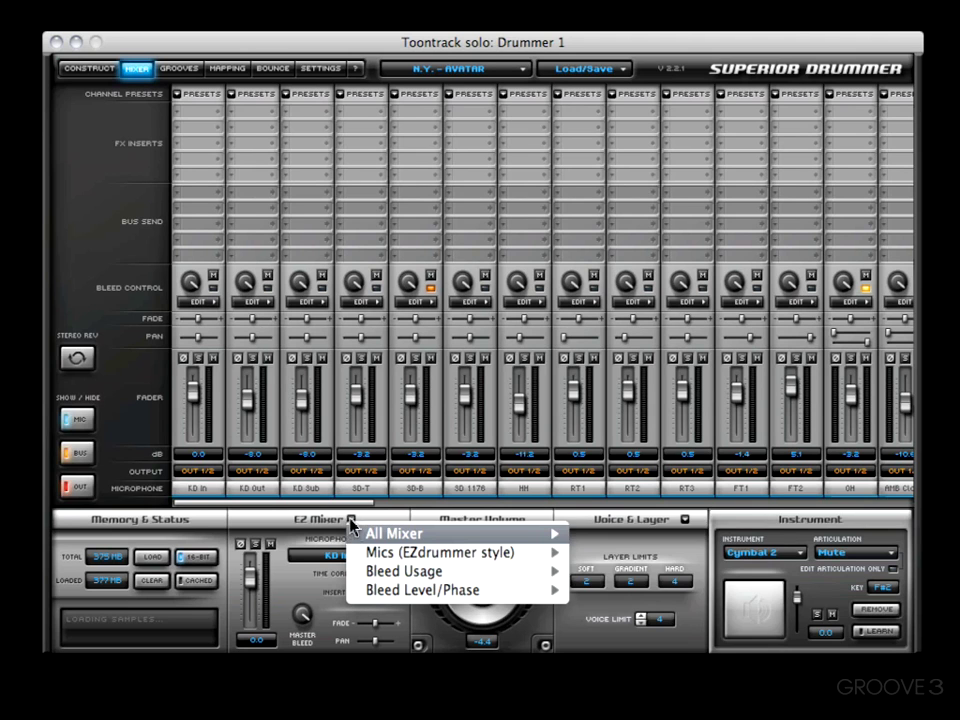
{"action": "mouse_move", "coordinate": [370, 533]}
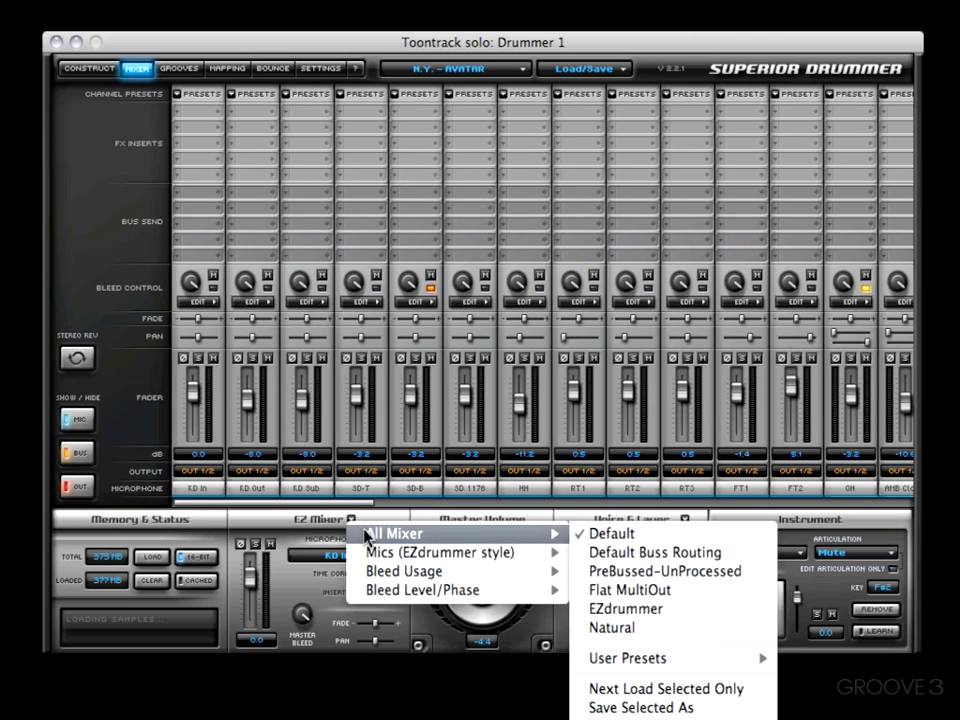
{"action": "left_click", "coordinate": [622, 561]}
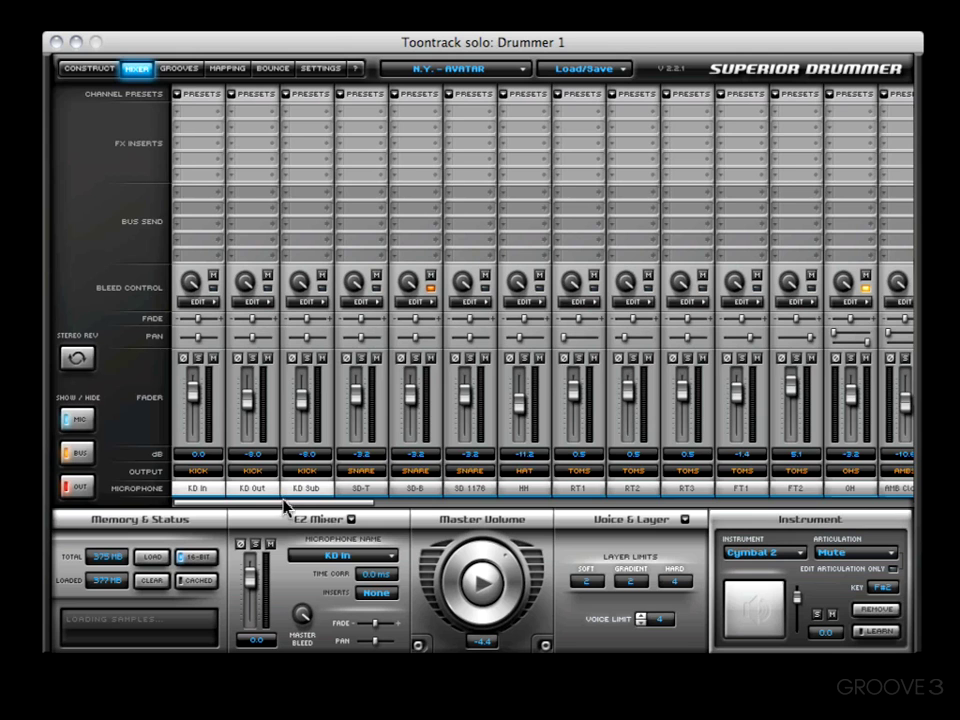
{"action": "left_click_drag", "start_coordinate": [287, 504], "coordinate": [483, 527]}
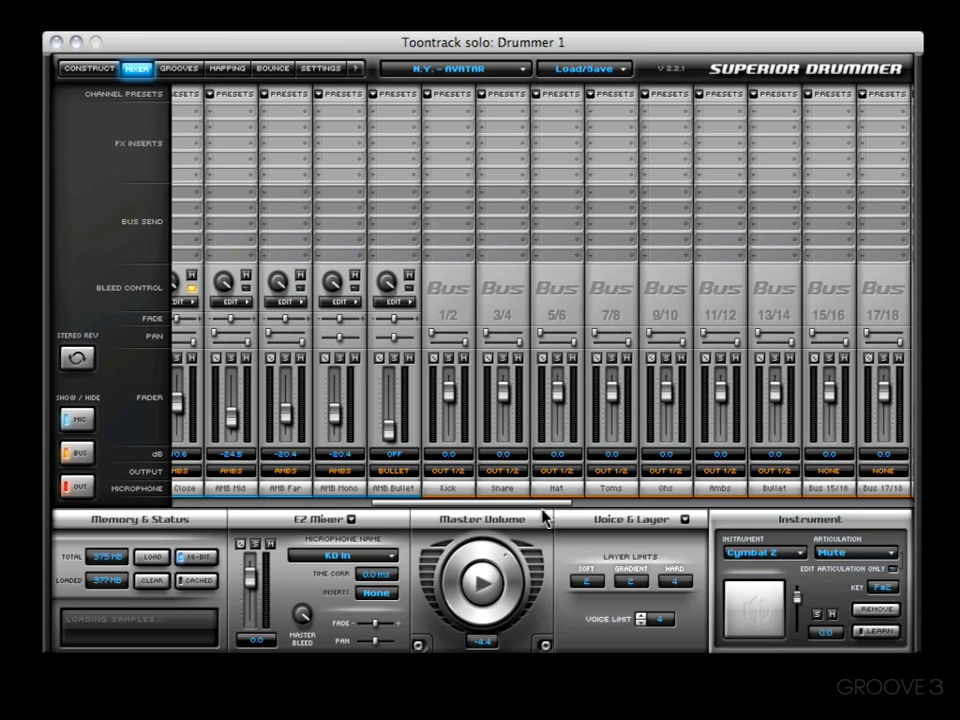
{"action": "left_click_drag", "start_coordinate": [530, 500], "coordinate": [253, 521]}
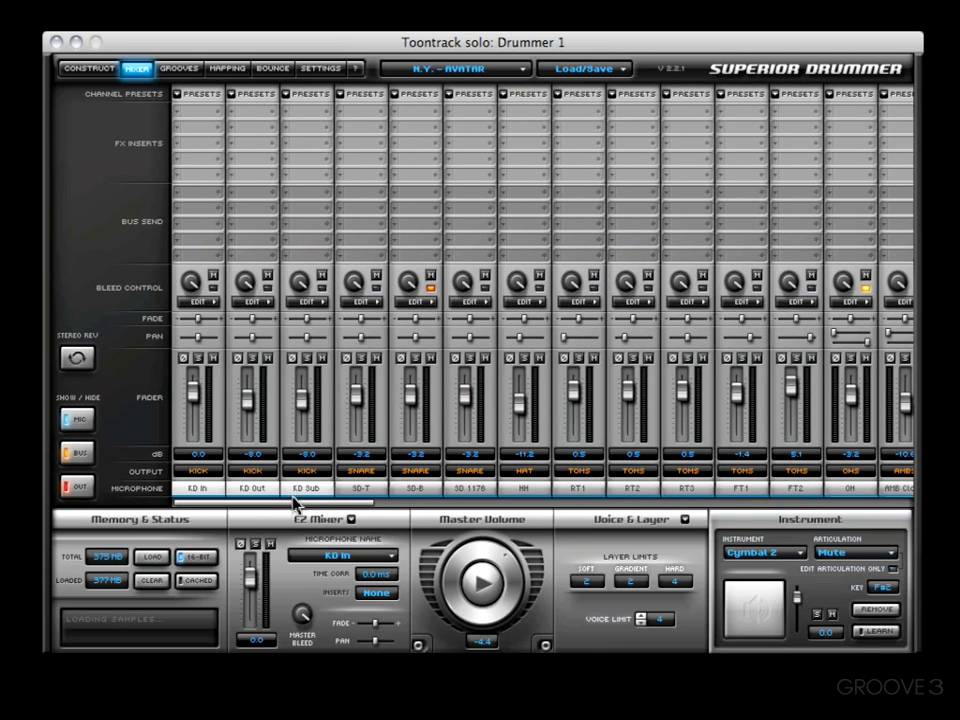
Try out the kick mic faders and the Kick bus fader, returning the bus level to 0.0 dB.
{"action": "left_click_drag", "start_coordinate": [295, 503], "coordinate": [521, 505]}
{"action": "left_click_drag", "start_coordinate": [352, 420], "coordinate": [352, 397]}
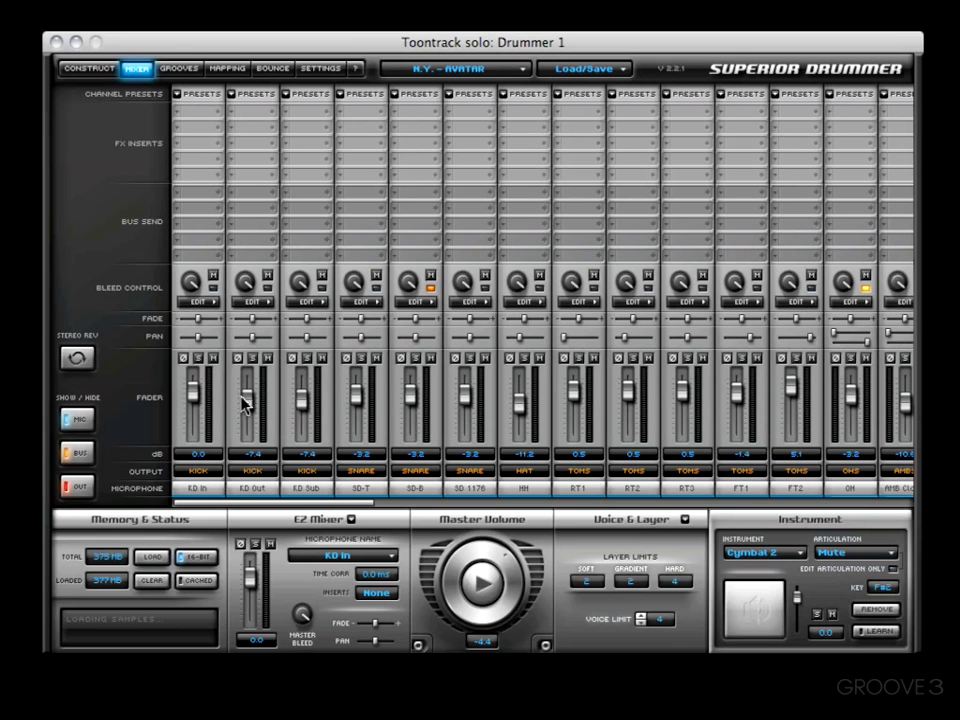
{"action": "left_click_drag", "start_coordinate": [190, 400], "coordinate": [246, 392]}
{"action": "left_click_drag", "start_coordinate": [326, 505], "coordinate": [574, 510]}
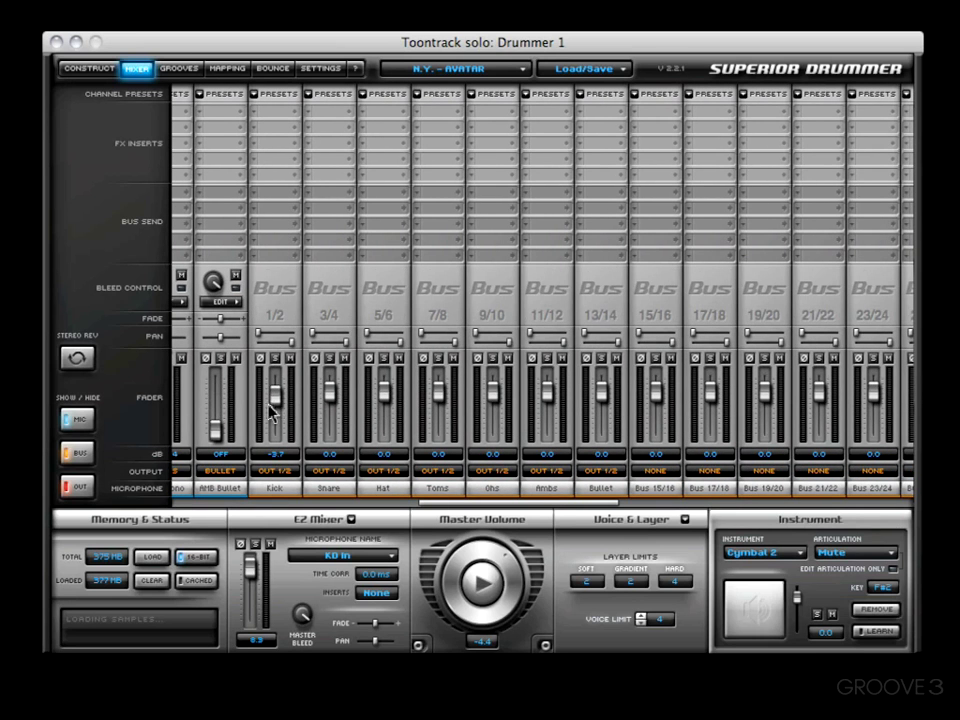
{"action": "left_click_drag", "start_coordinate": [275, 410], "coordinate": [273, 392]}
Load the PreBussed-UnProcessed preset for the whole mixer and examine the kick mics' outputs.
{"action": "left_click", "coordinate": [351, 520]}
{"action": "mouse_move", "coordinate": [372, 533]}
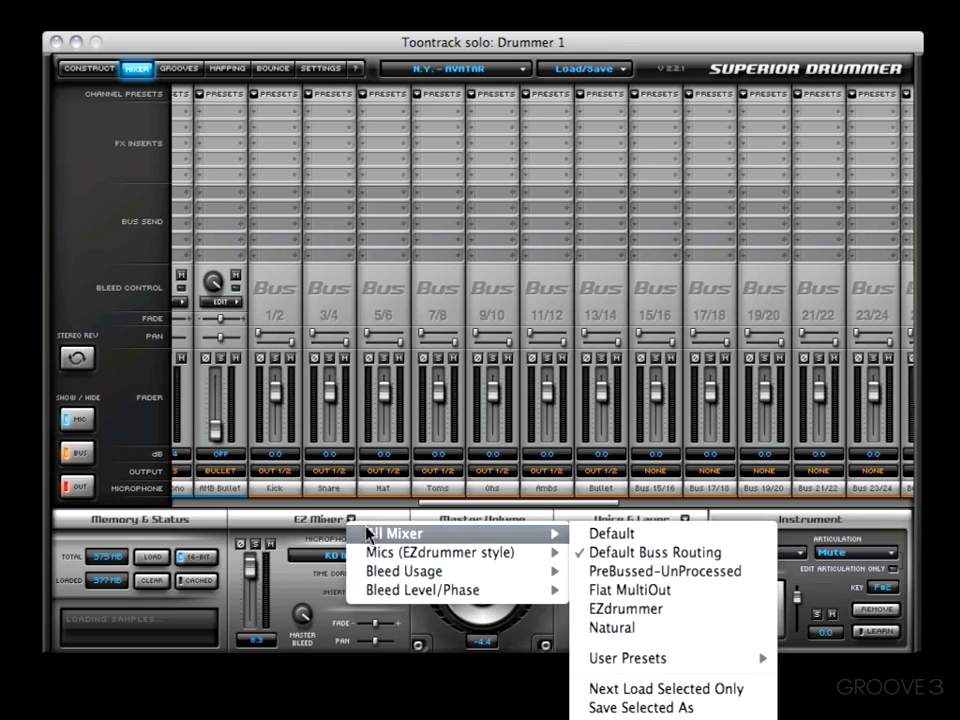
{"action": "left_click", "coordinate": [663, 583]}
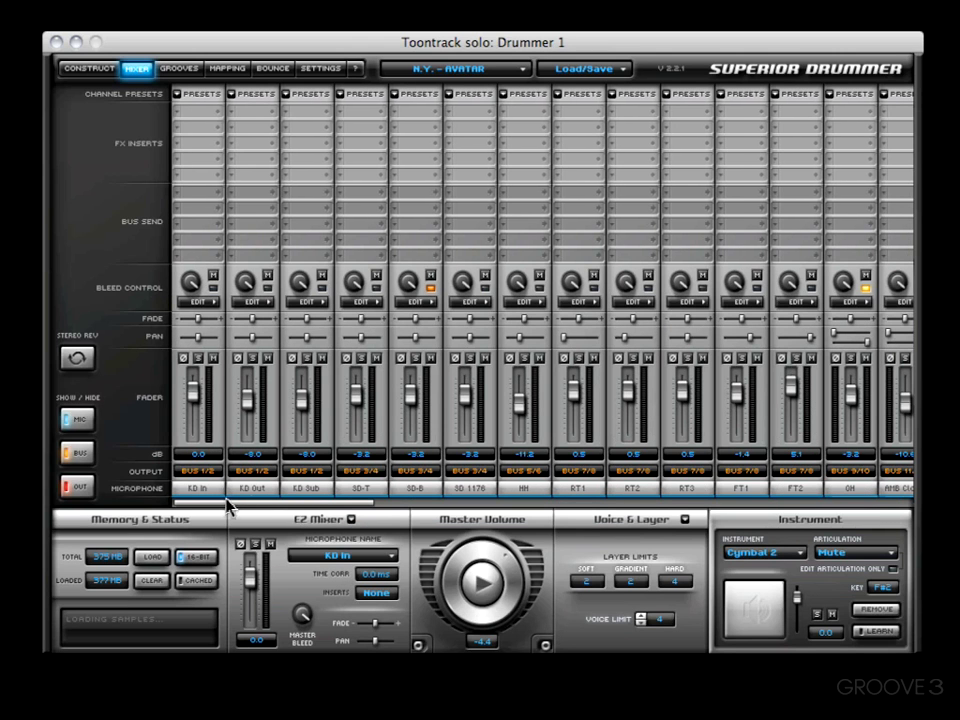
{"action": "left_click_drag", "start_coordinate": [197, 494], "coordinate": [281, 487]}
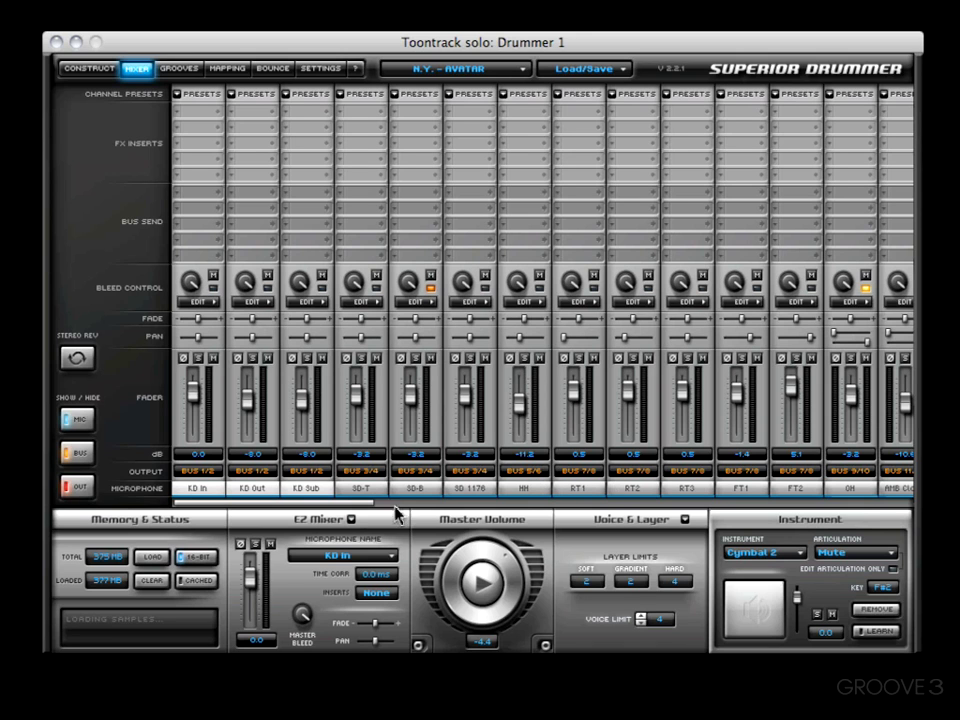
Load the Flat MultiOut preset for the whole mixer and examine the output assignments across the mic channels.
{"action": "left_click", "coordinate": [352, 521]}
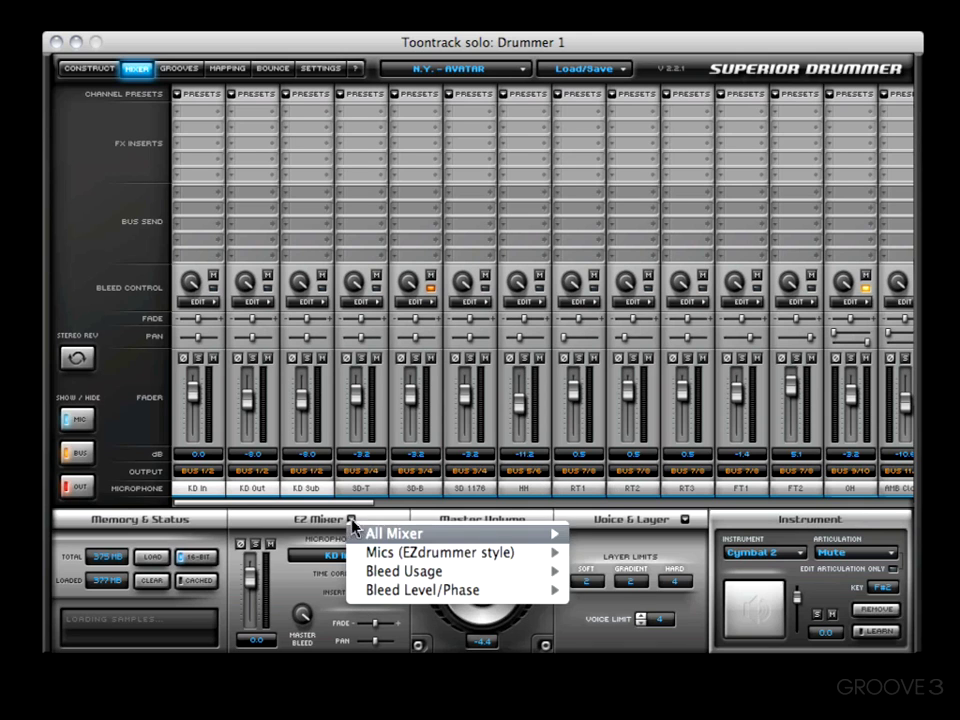
{"action": "mouse_move", "coordinate": [370, 534]}
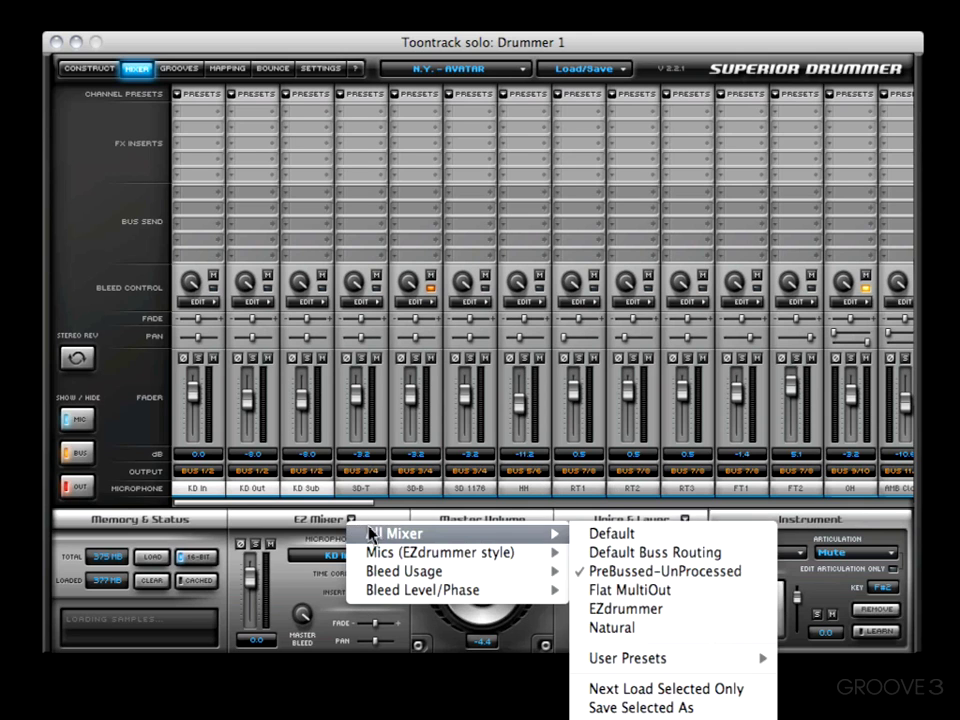
{"action": "left_click", "coordinate": [652, 591]}
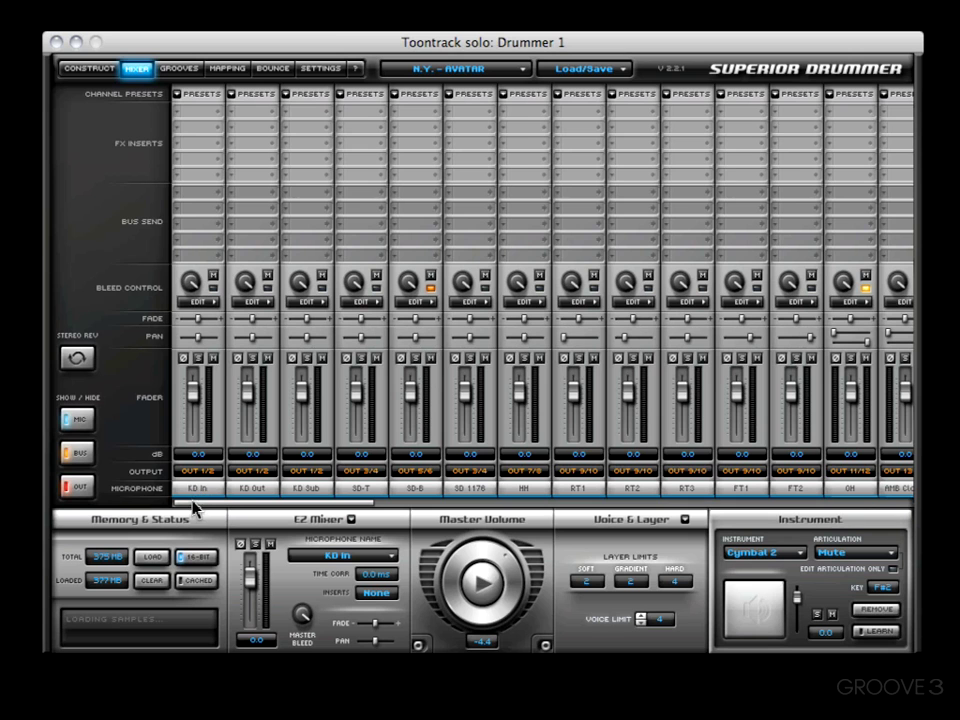
{"action": "left_click_drag", "start_coordinate": [221, 510], "coordinate": [317, 449]}
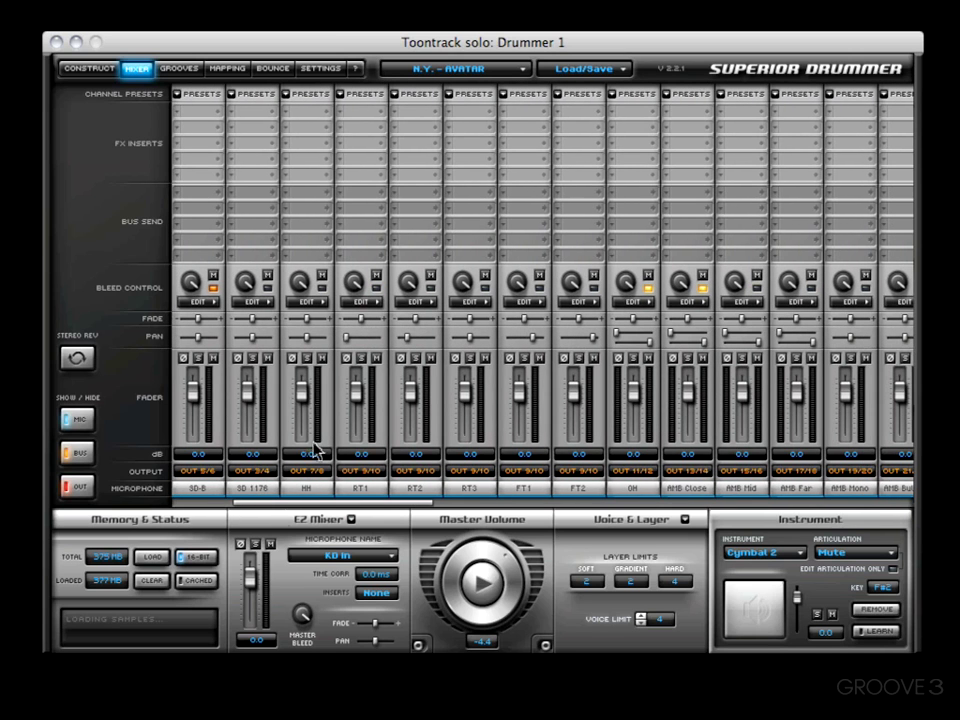
{"action": "left_click", "coordinate": [403, 505]}
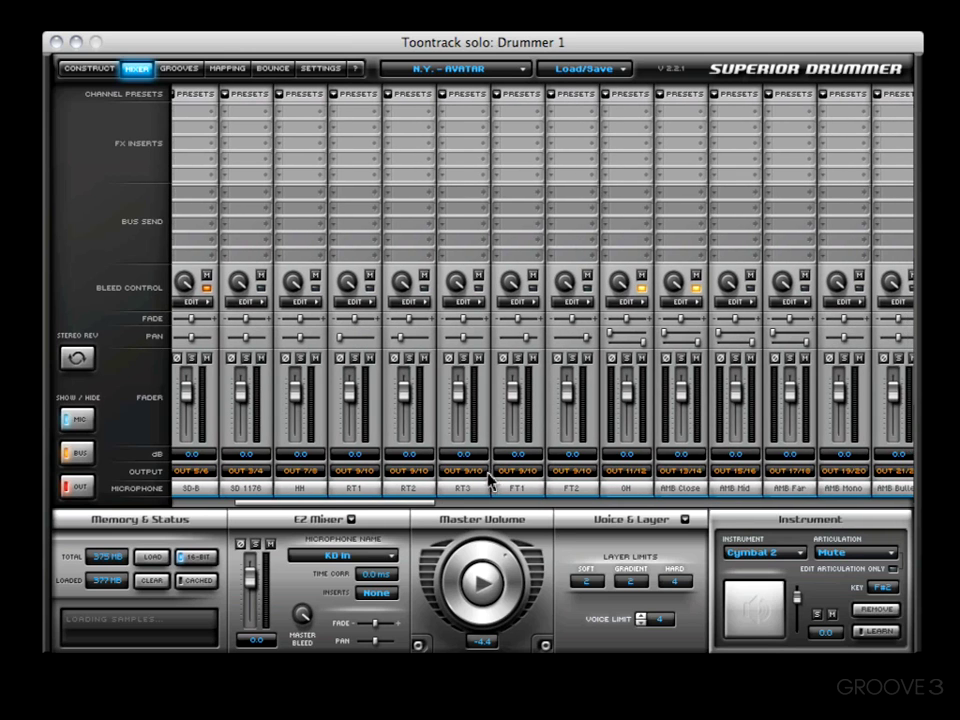
{"action": "scroll", "coordinate": [563, 480], "scroll_direction": "left", "scroll_amount": 6}
Load the EZdrummer preset for the whole mixer and examine the effects inserted on the bus channels.
{"action": "left_click", "coordinate": [351, 519]}
{"action": "mouse_move", "coordinate": [505, 537]}
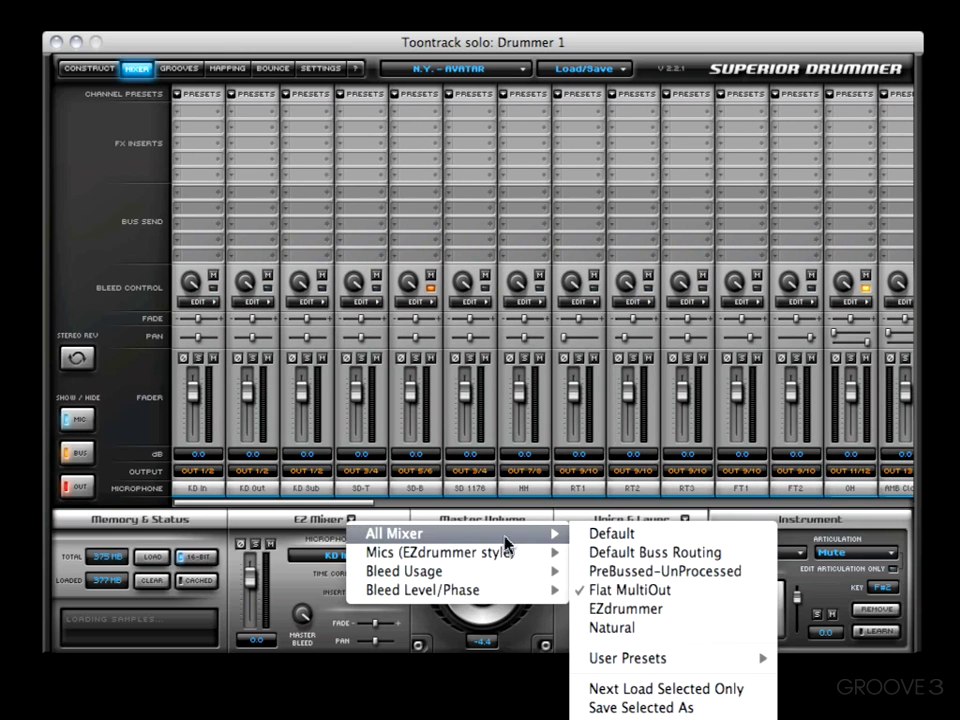
{"action": "left_click", "coordinate": [636, 610]}
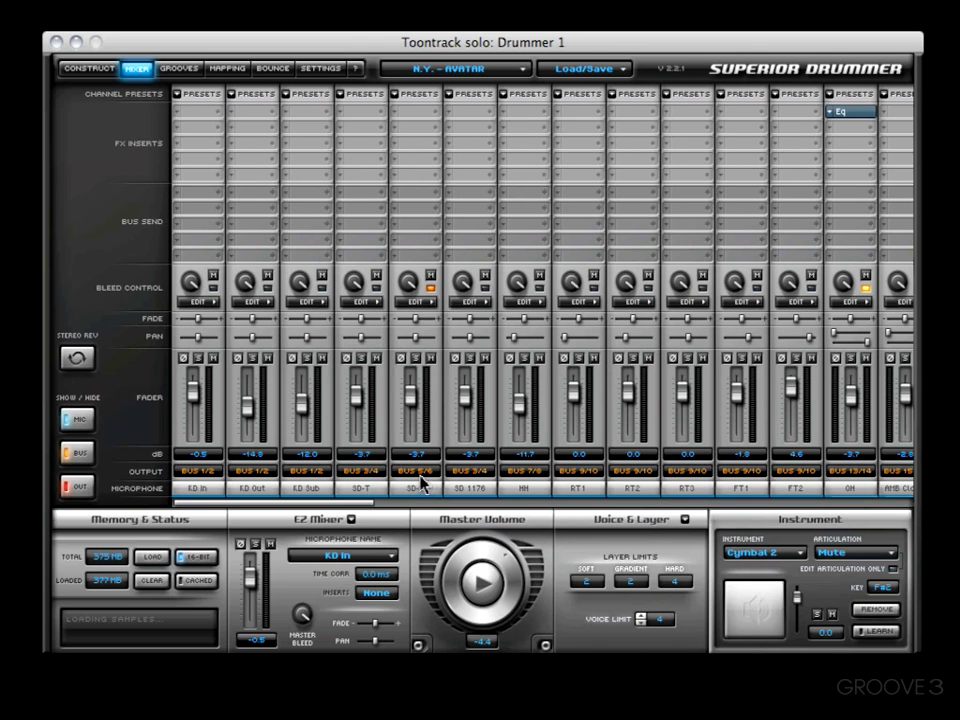
{"action": "left_click_drag", "start_coordinate": [322, 510], "coordinate": [500, 500]}
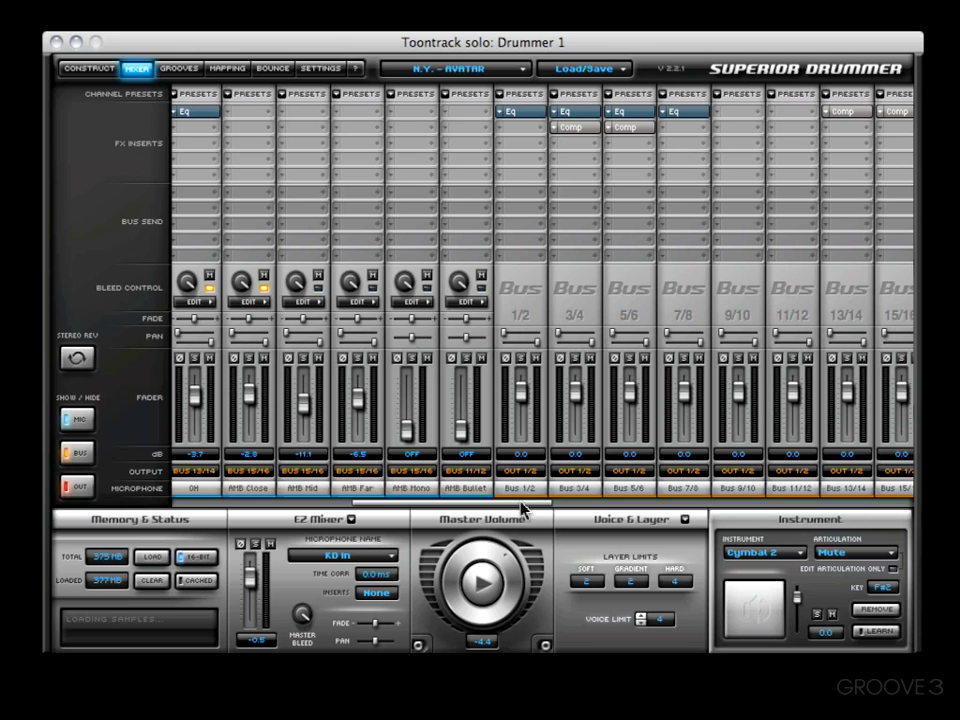
{"action": "left_click_drag", "start_coordinate": [489, 510], "coordinate": [540, 510]}
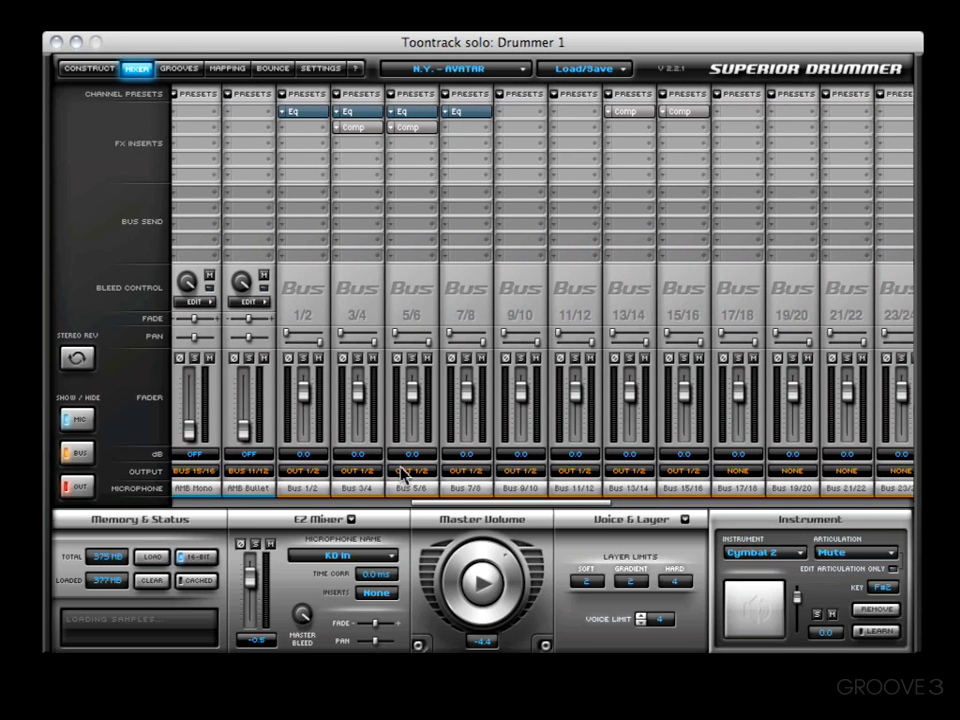
Rename the Bus 1/2 channel as Kick.
{"action": "double_click", "coordinate": [305, 493]}
{"action": "type", "text": "Kick"}
{"action": "key", "text": "Return"}
Load the Natural preset for the whole mixer.
{"action": "left_click", "coordinate": [352, 520]}
{"action": "mouse_move", "coordinate": [362, 537]}
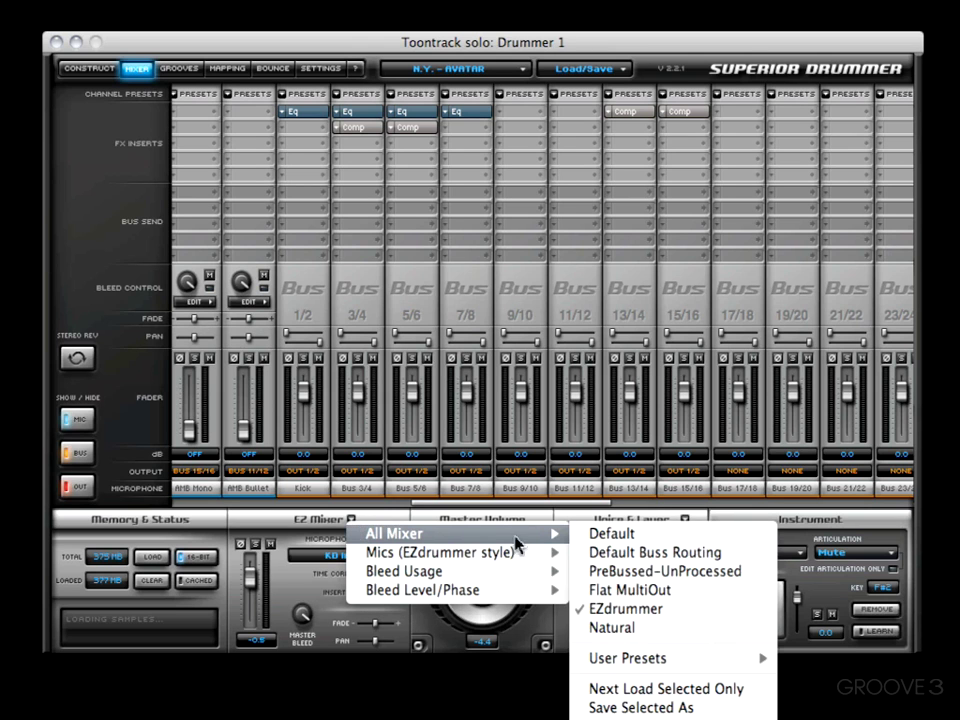
{"action": "left_click", "coordinate": [622, 626]}
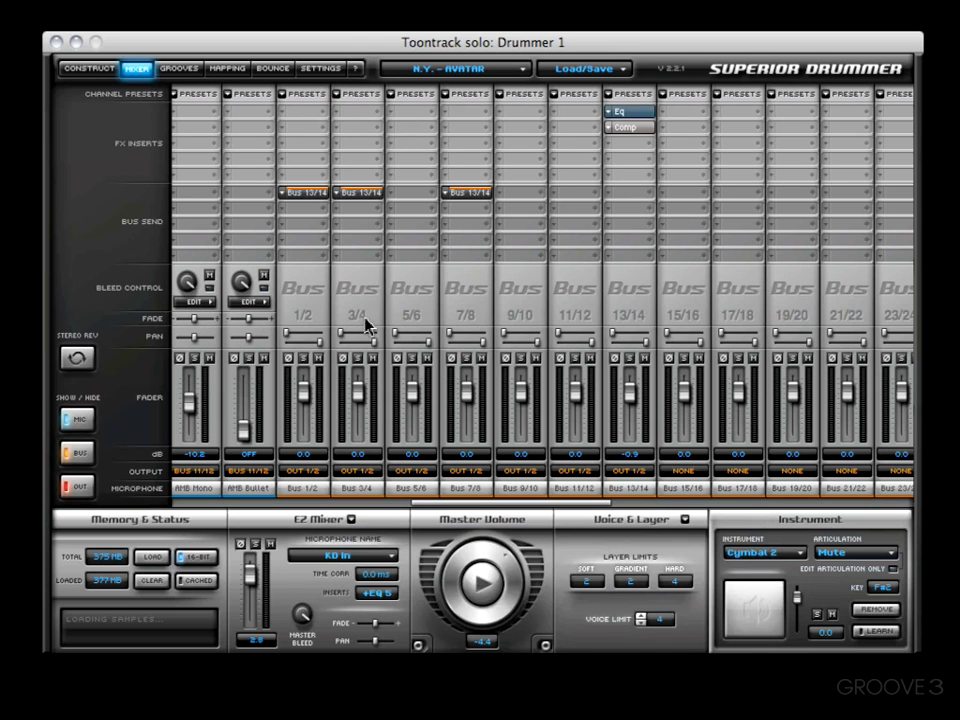
Save the current whole-mixer setup as a user preset named YOU CAN NAME IT.
{"action": "left_click", "coordinate": [352, 520]}
{"action": "mouse_move", "coordinate": [544, 540]}
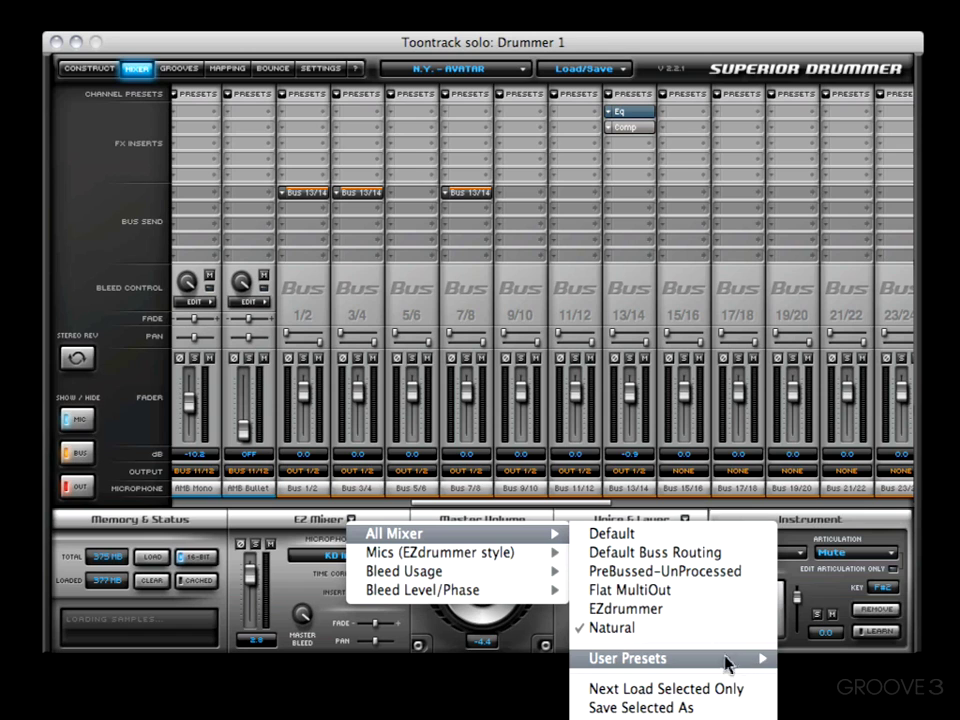
{"action": "left_click", "coordinate": [645, 712]}
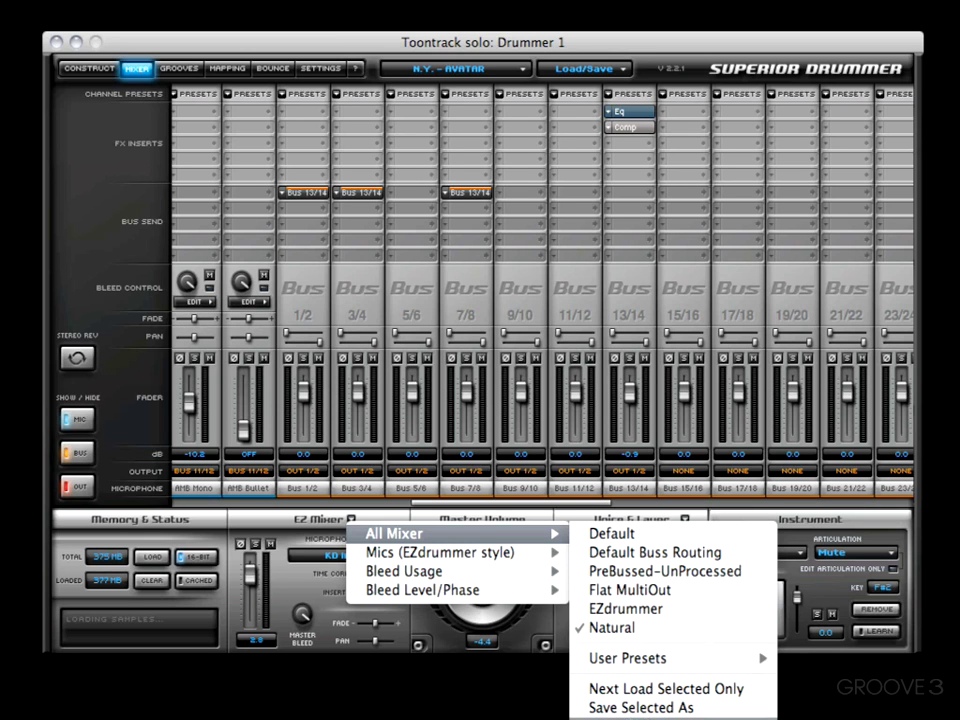
{"action": "type", "text": "YOU CAN NAME IT!"}
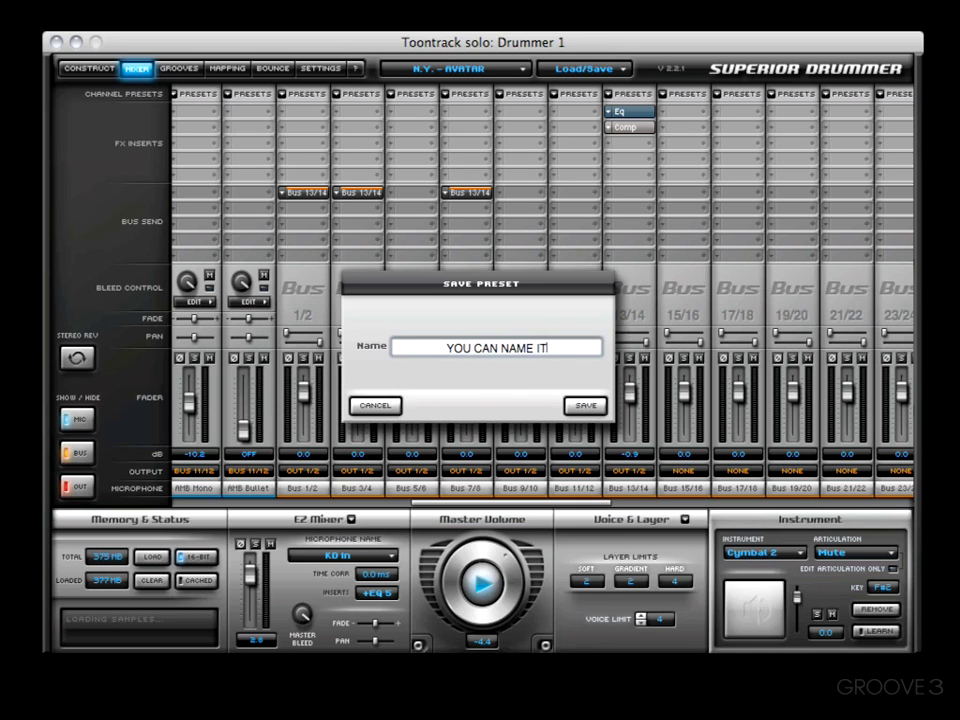
{"action": "left_click", "coordinate": [588, 406]}
Check the list of user presets available for the whole mixer.
{"action": "left_click", "coordinate": [351, 520]}
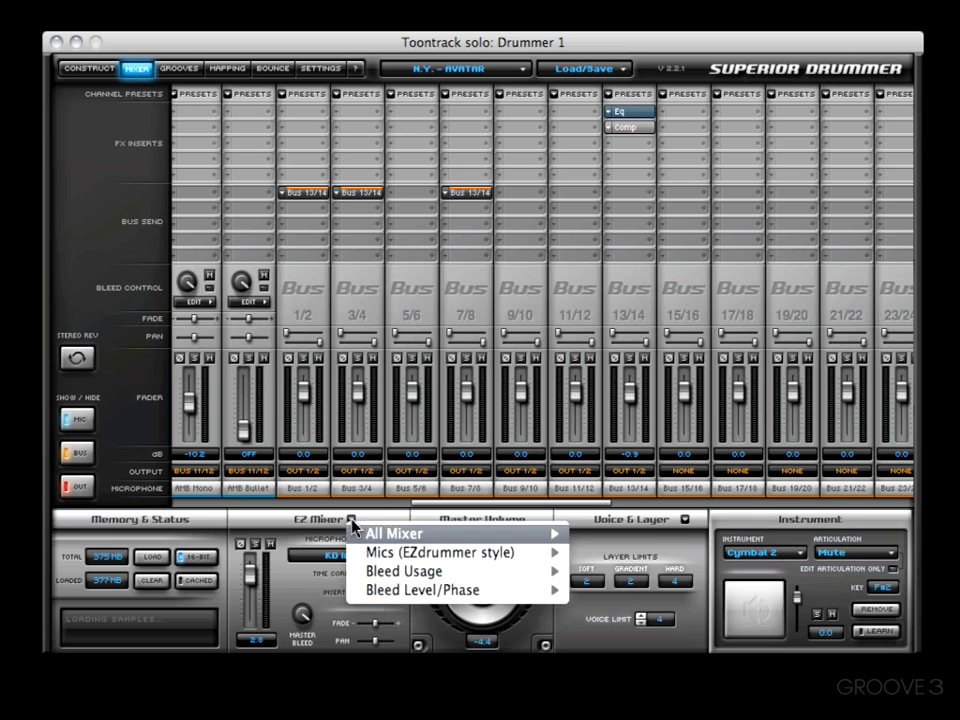
{"action": "mouse_move", "coordinate": [520, 534]}
{"action": "mouse_move", "coordinate": [740, 658]}
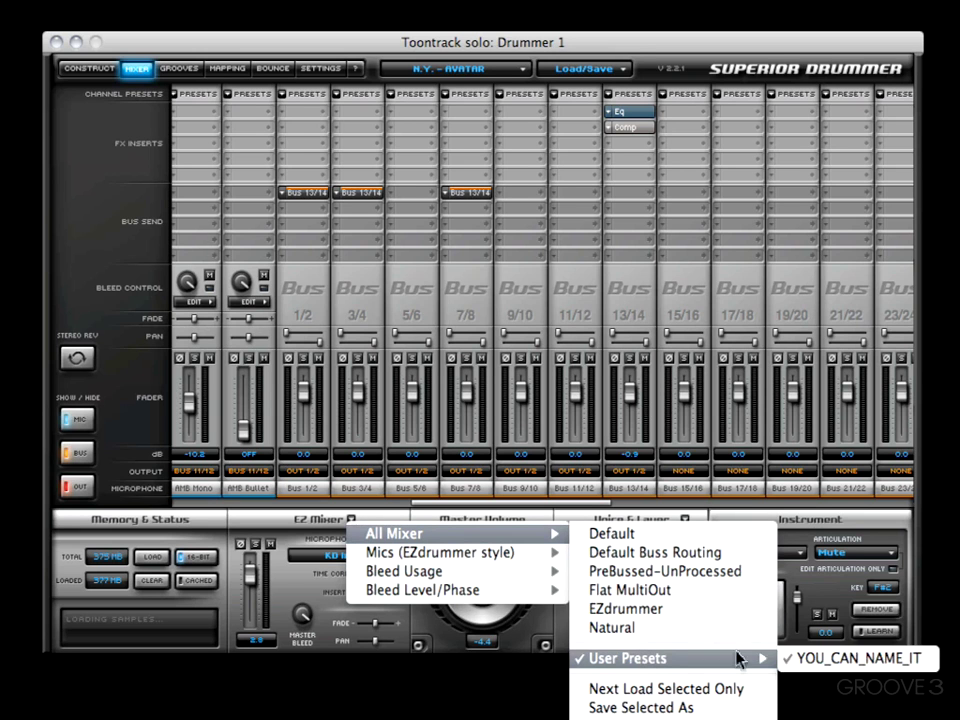
Load the YOU_CAN_NAME_IT user preset for the whole mixer and look over the other EZ Mixer preset categories.
{"action": "left_click", "coordinate": [858, 660]}
{"action": "left_click", "coordinate": [351, 520]}
{"action": "mouse_move", "coordinate": [520, 534]}
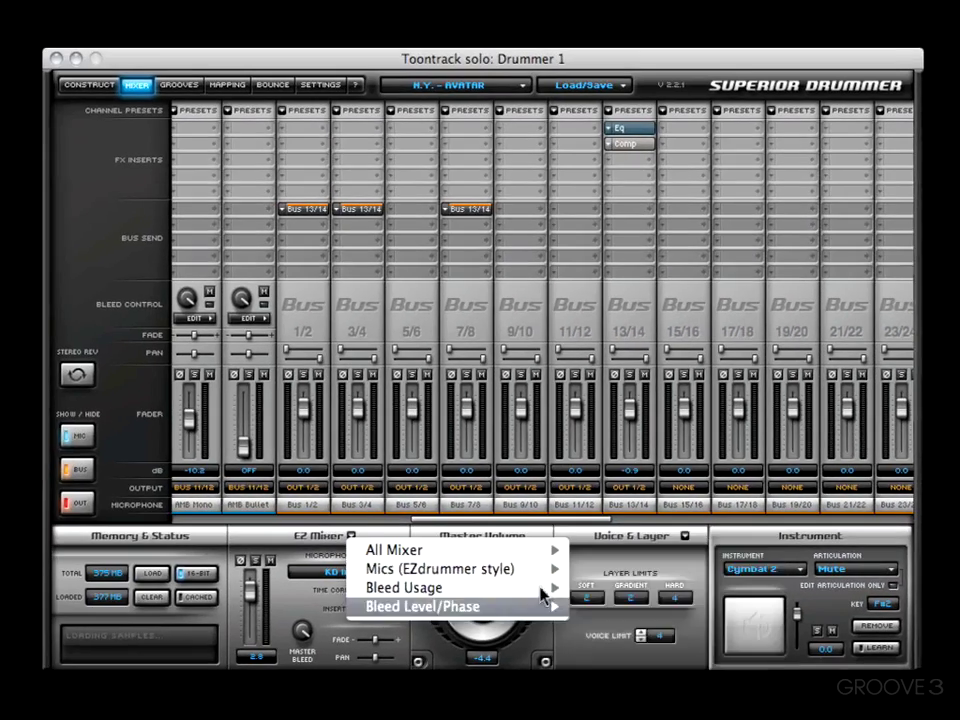
{"action": "mouse_move", "coordinate": [63, 371]}
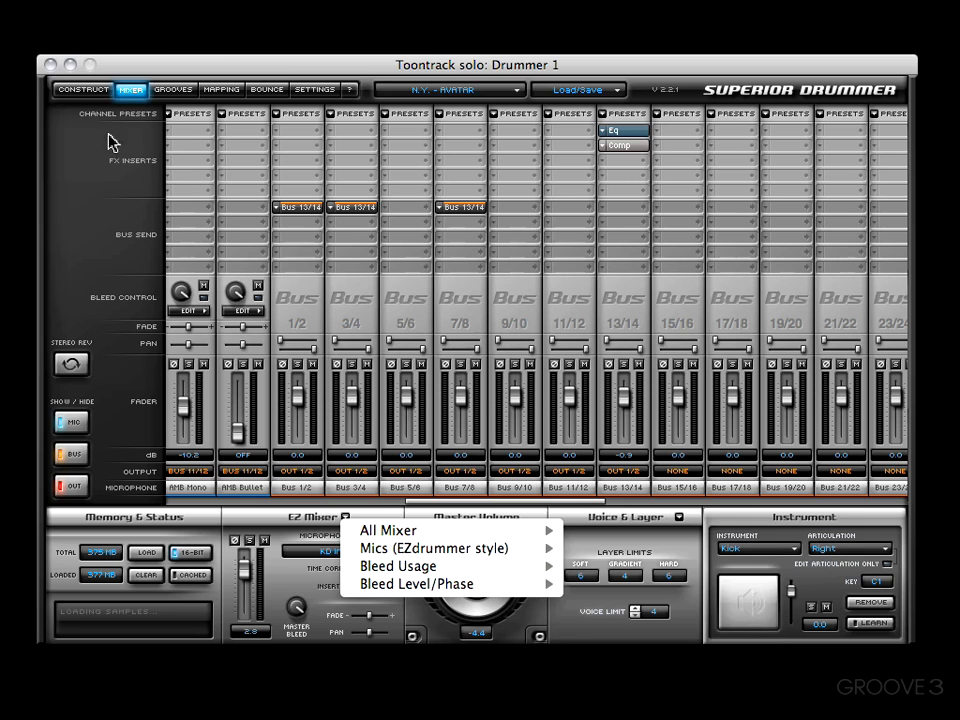
Load the CLAUSTROPHOBIC drum library and show its mixer channels.
{"action": "left_click", "coordinate": [503, 97]}
{"action": "left_click", "coordinate": [500, 96]}
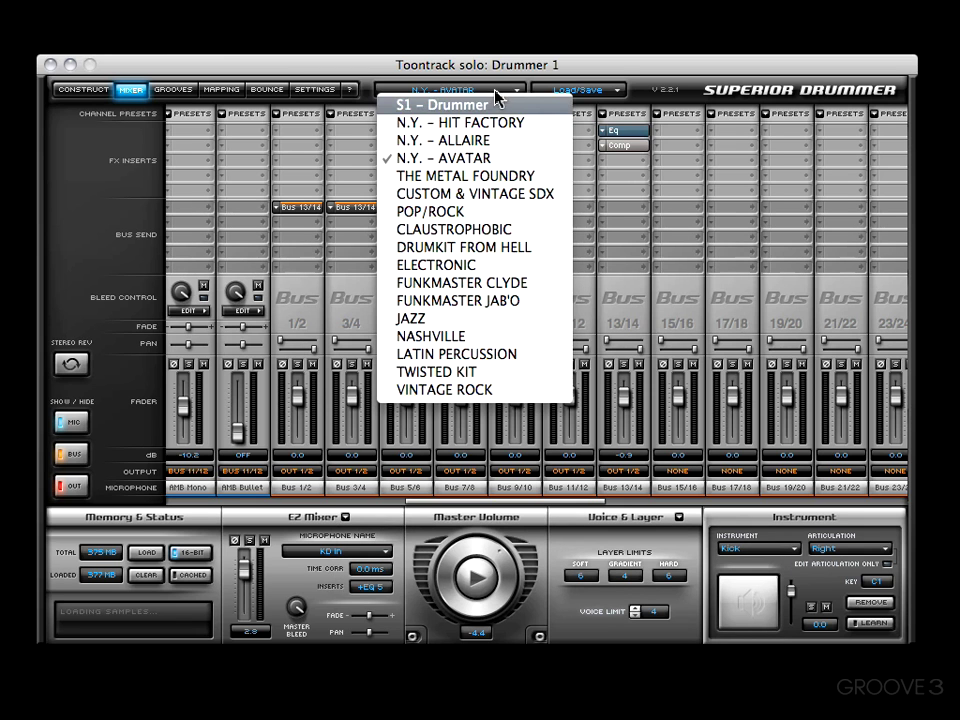
{"action": "left_click", "coordinate": [453, 231]}
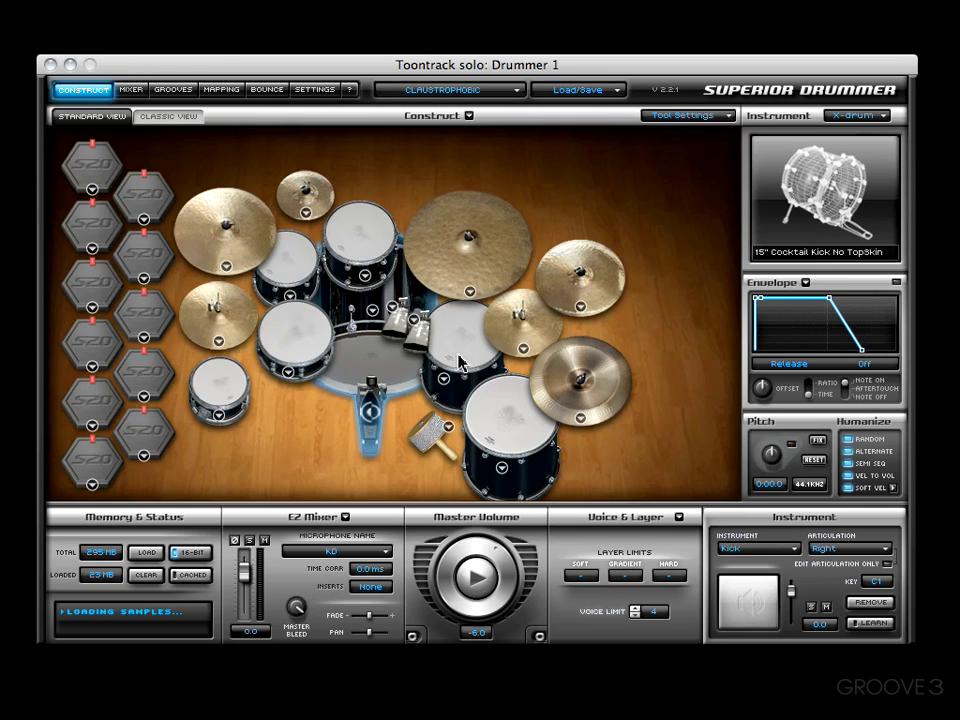
{"action": "left_click", "coordinate": [131, 89]}
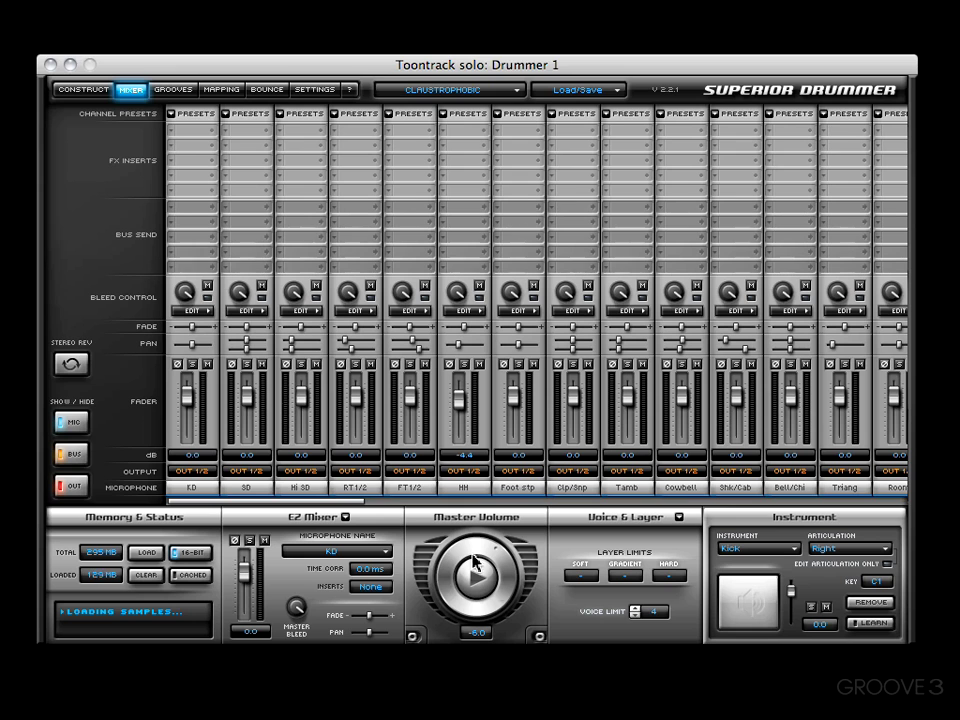
Browse the EZdrummer-style mic presets offered for the Claustrophobic library, including the Richard Devine presets.
{"action": "left_click", "coordinate": [345, 519]}
{"action": "mouse_move", "coordinate": [423, 551]}
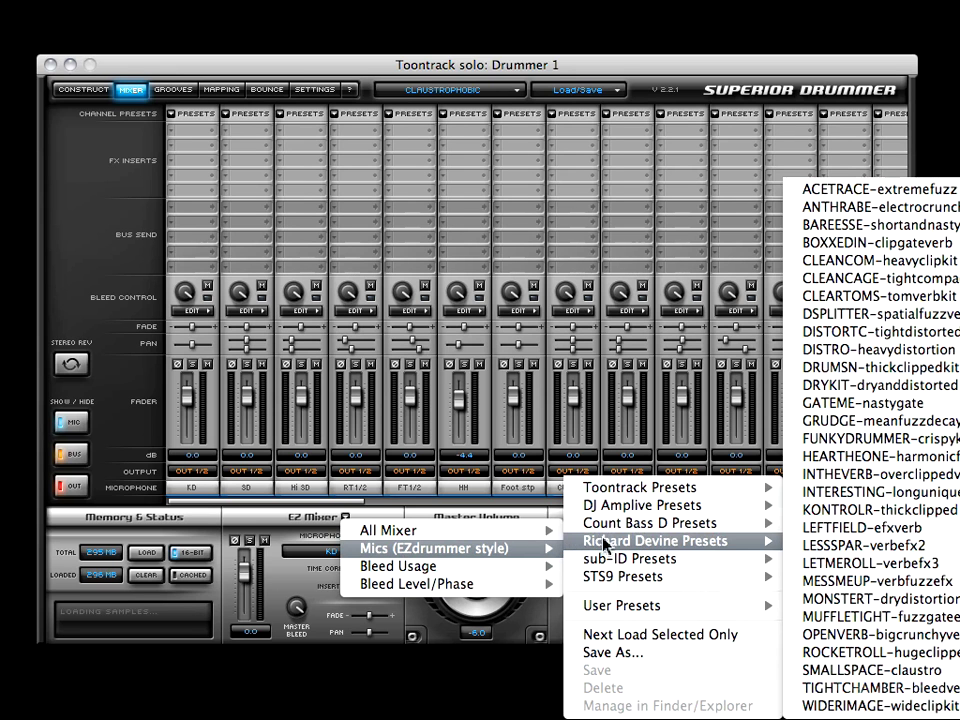
{"action": "left_click", "coordinate": [600, 470]}
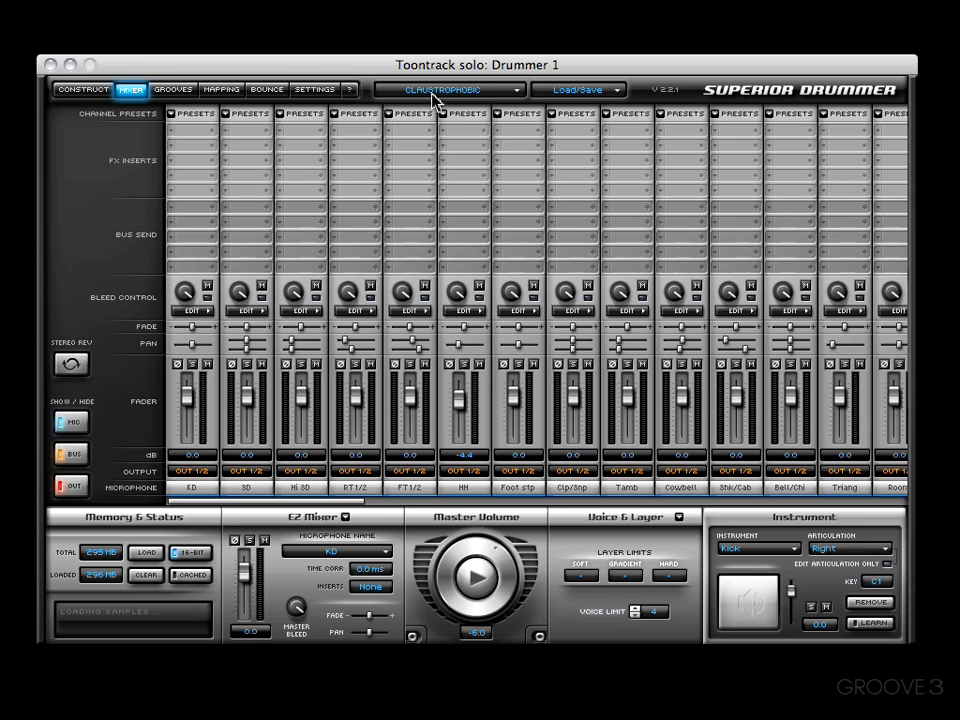
Switch the drum library to ELECTRONIC and show its mixer channels.
{"action": "left_click", "coordinate": [101, 93]}
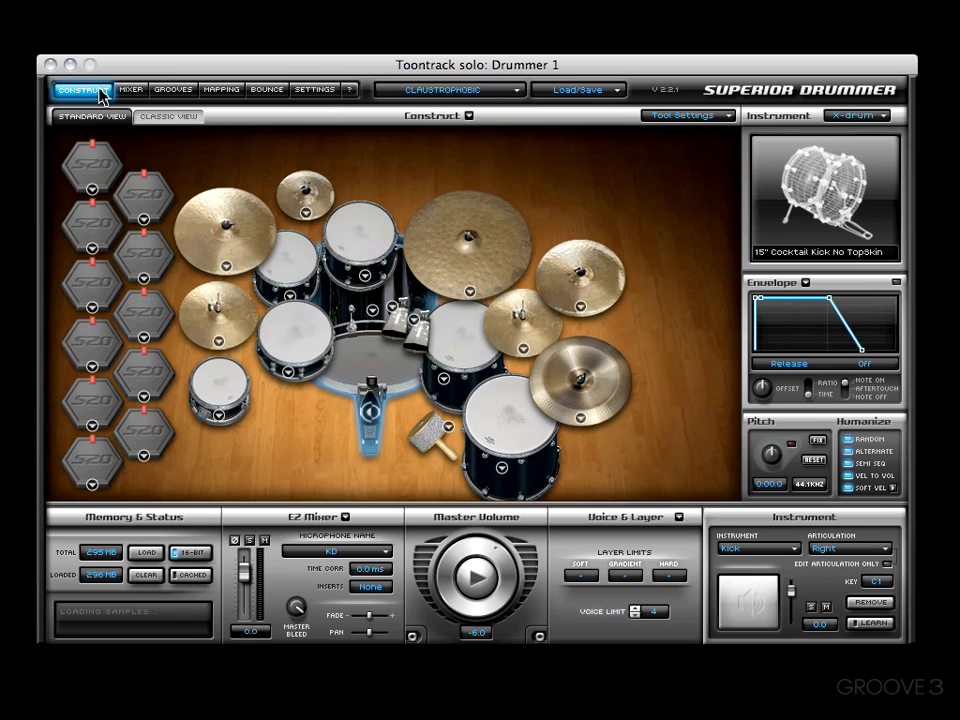
{"action": "left_click", "coordinate": [440, 92]}
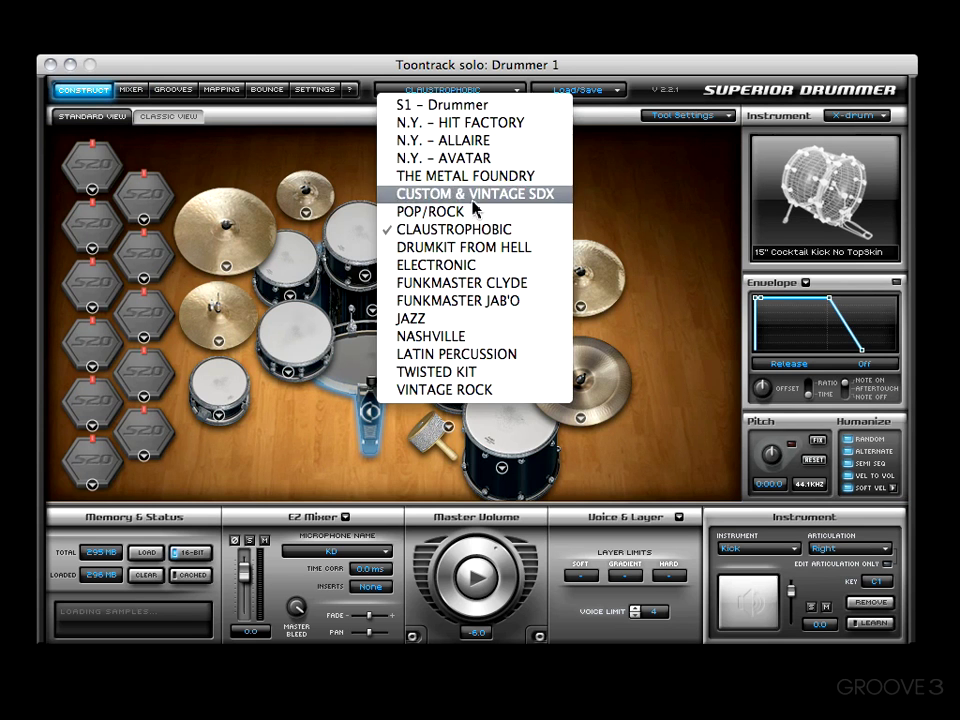
{"action": "left_click", "coordinate": [484, 264]}
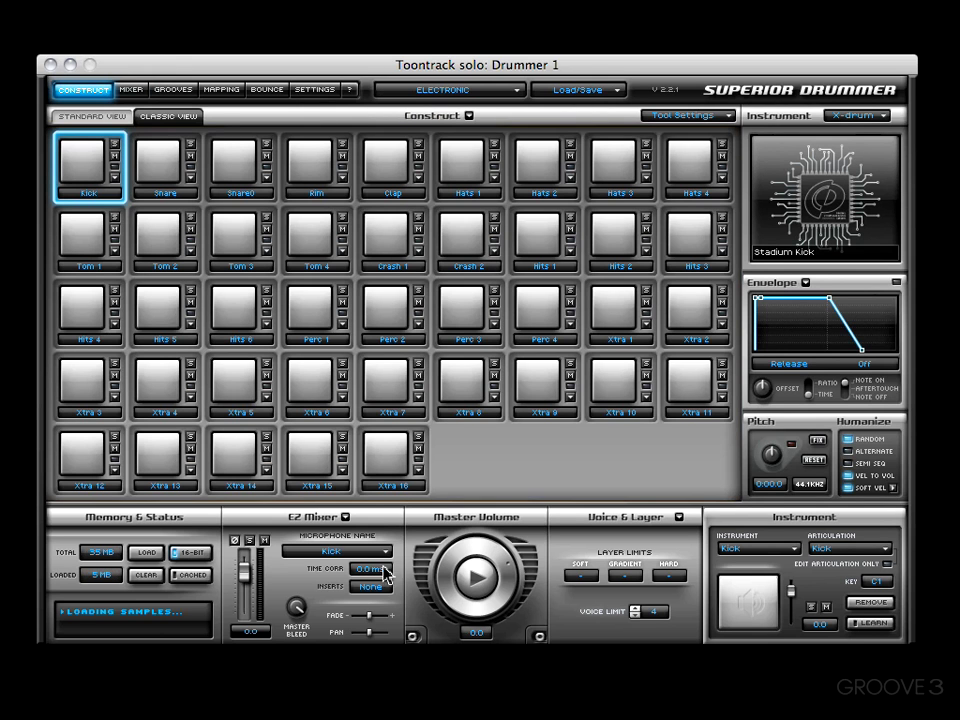
{"action": "left_click", "coordinate": [132, 91]}
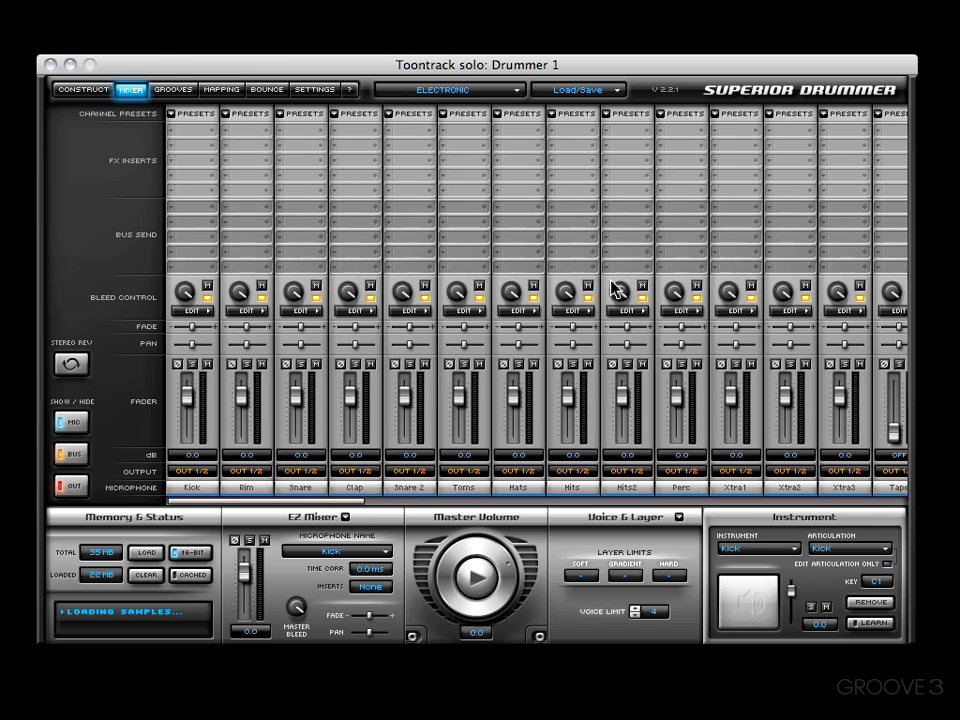
Load the Small-Cut mic preset from the EZdrummer-style Richard Devine presets.
{"action": "left_click", "coordinate": [345, 517]}
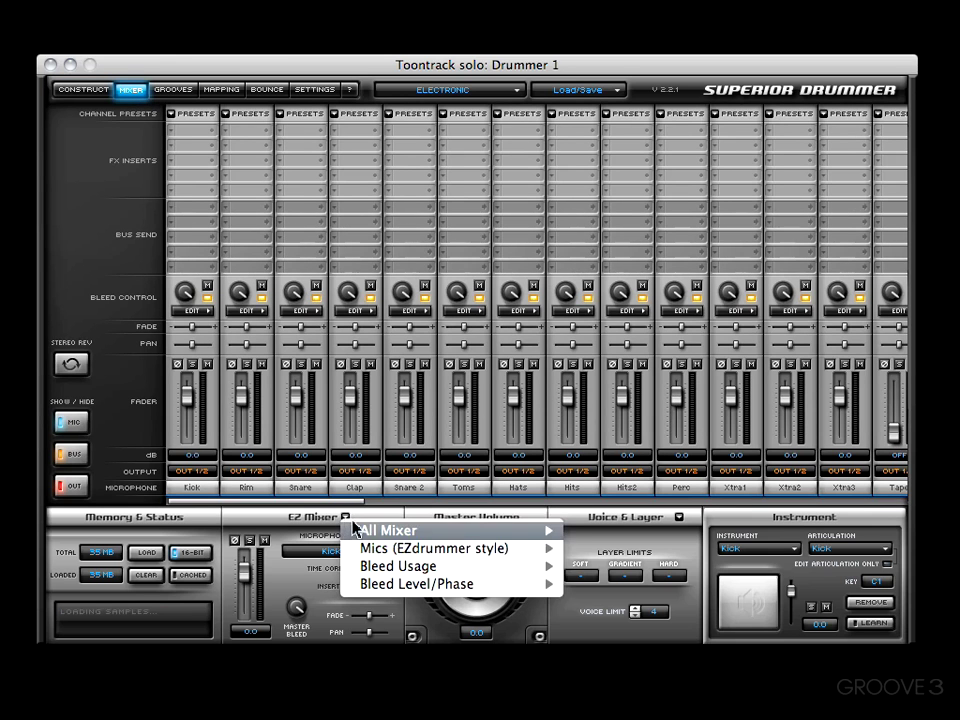
{"action": "mouse_move", "coordinate": [450, 548]}
{"action": "mouse_move", "coordinate": [640, 568]}
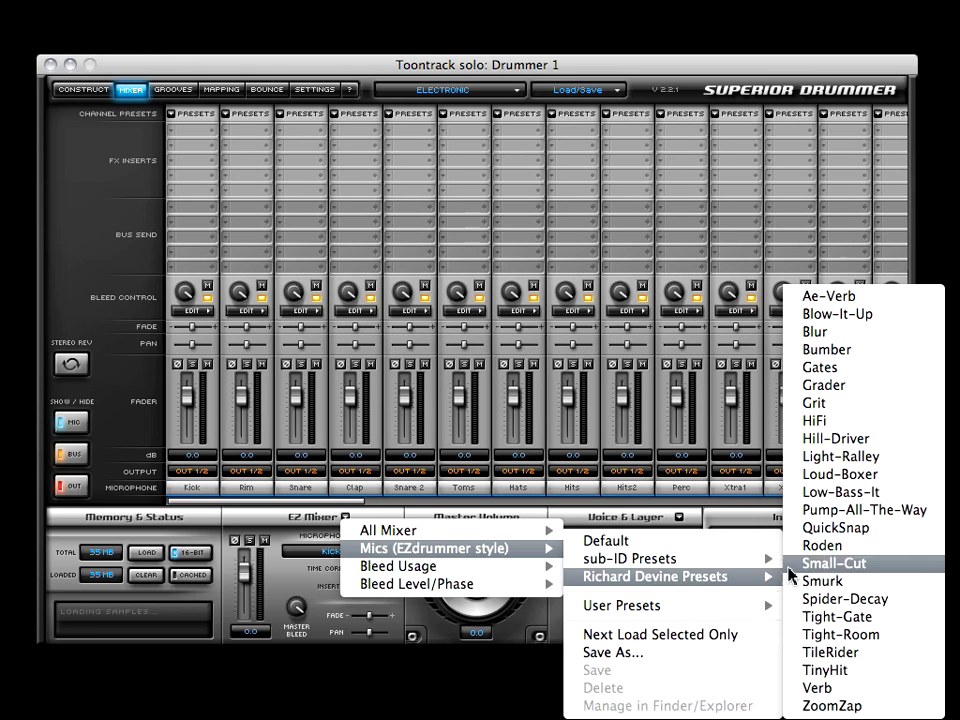
{"action": "left_click", "coordinate": [820, 563]}
Restore the Default EZdrummer-style mic preset and check that it is the selected one.
{"action": "mouse_move", "coordinate": [380, 550]}
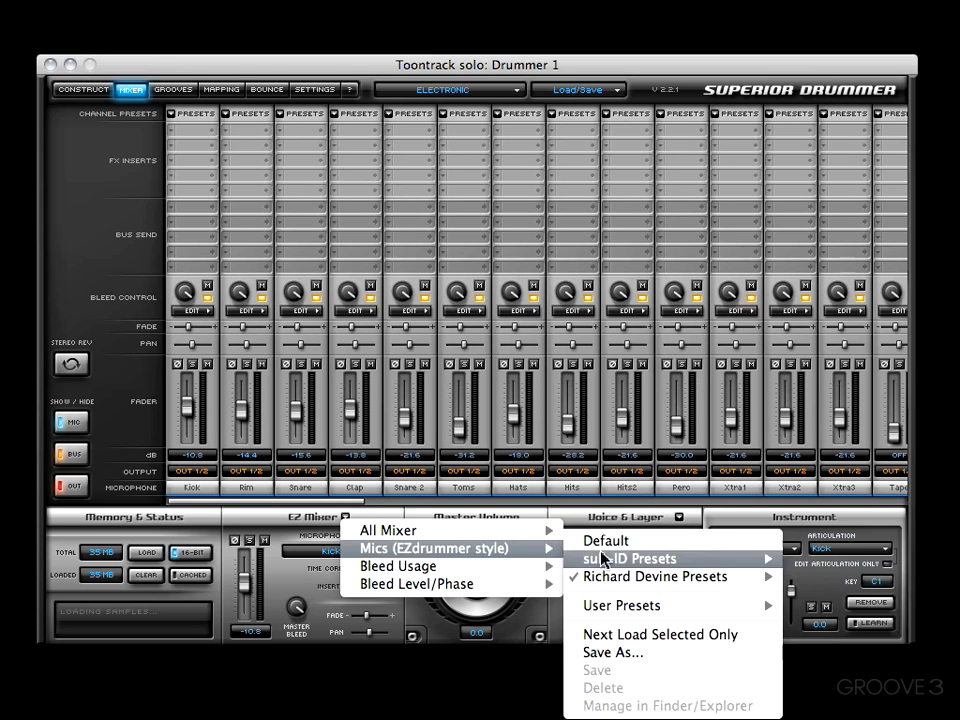
{"action": "left_click", "coordinate": [600, 541]}
{"action": "left_click", "coordinate": [345, 518]}
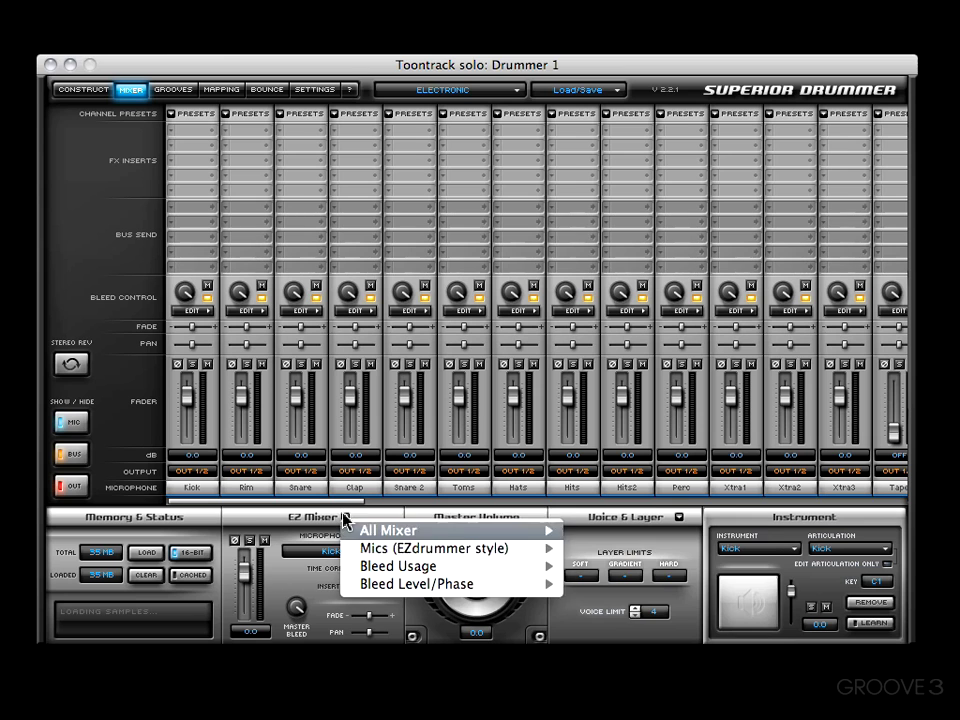
{"action": "mouse_move", "coordinate": [392, 555]}
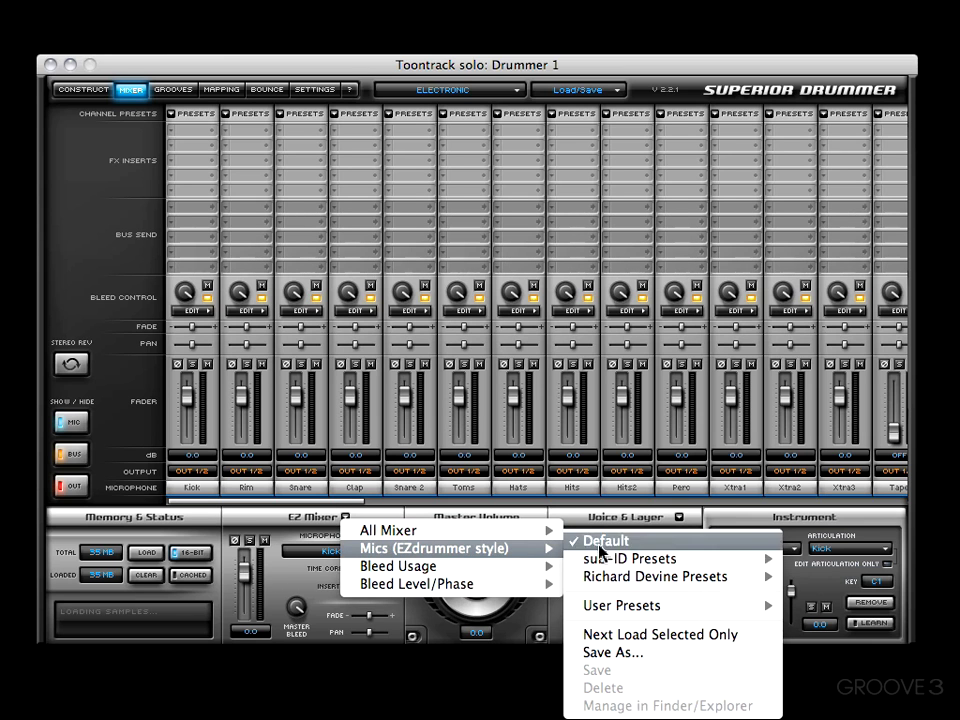
{"action": "left_click", "coordinate": [596, 514]}
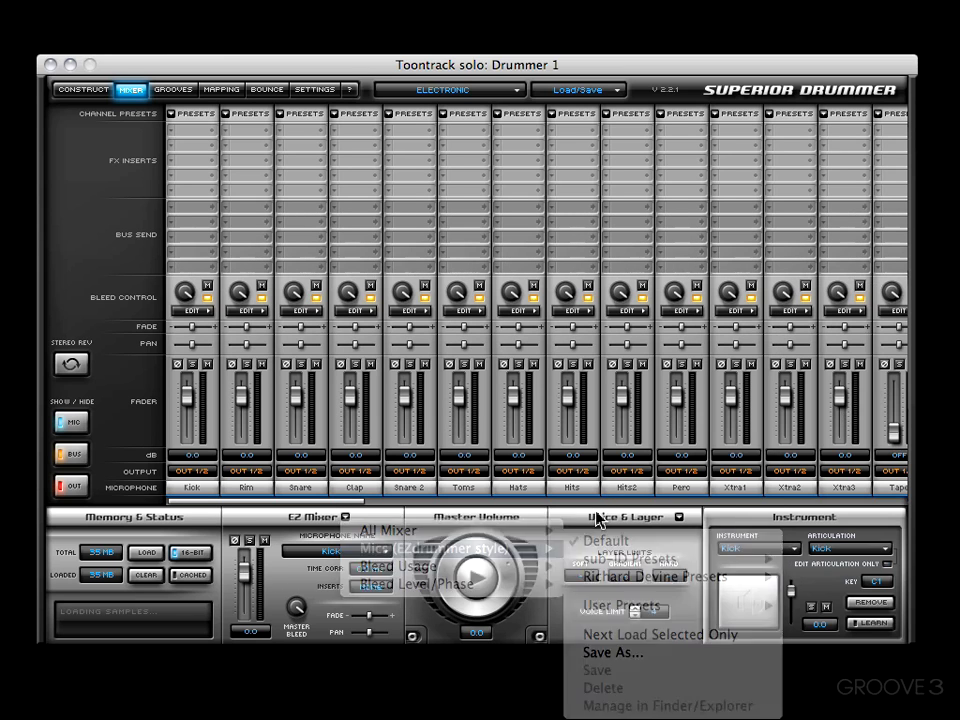
Check the combined preset options and the list of kits available for constructing the electronic drum set.
{"action": "left_click", "coordinate": [596, 91]}
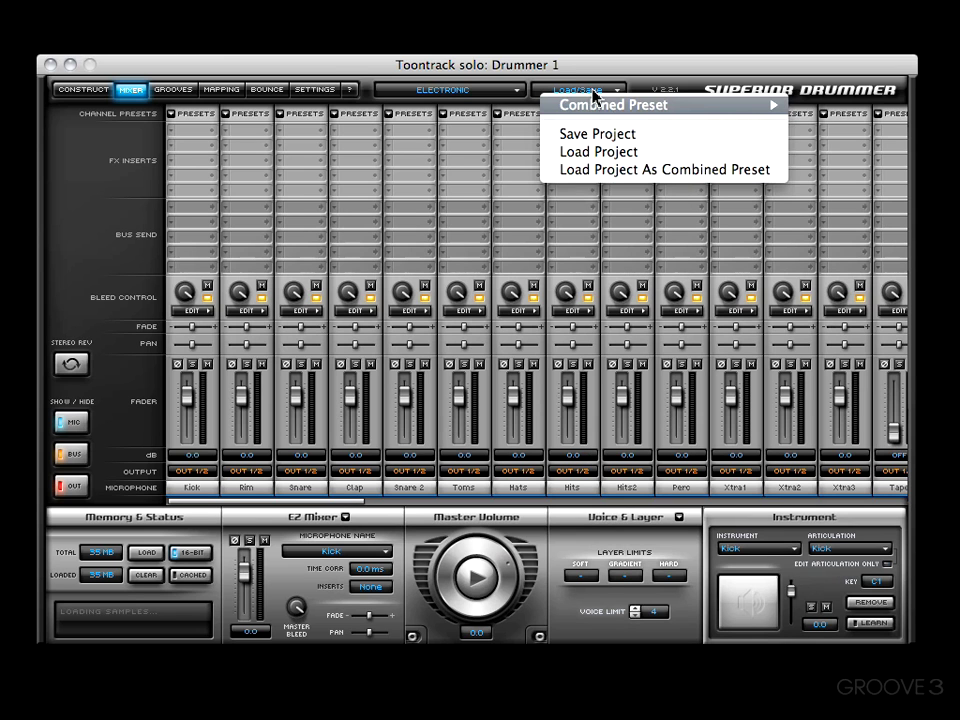
{"action": "mouse_move", "coordinate": [596, 101]}
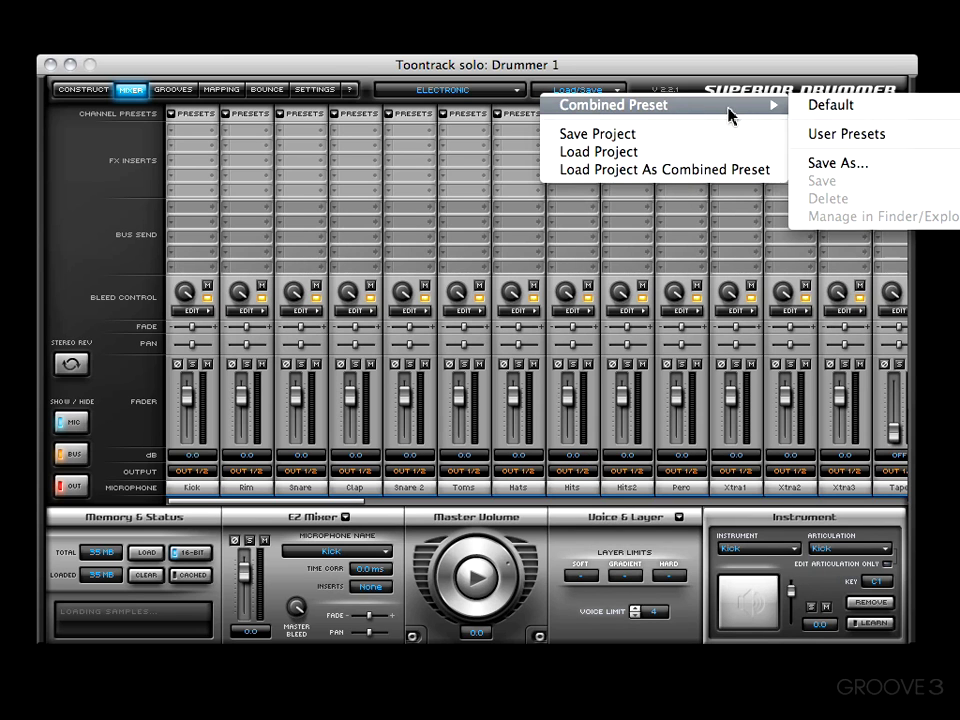
{"action": "left_click", "coordinate": [96, 92]}
{"action": "left_click", "coordinate": [96, 92]}
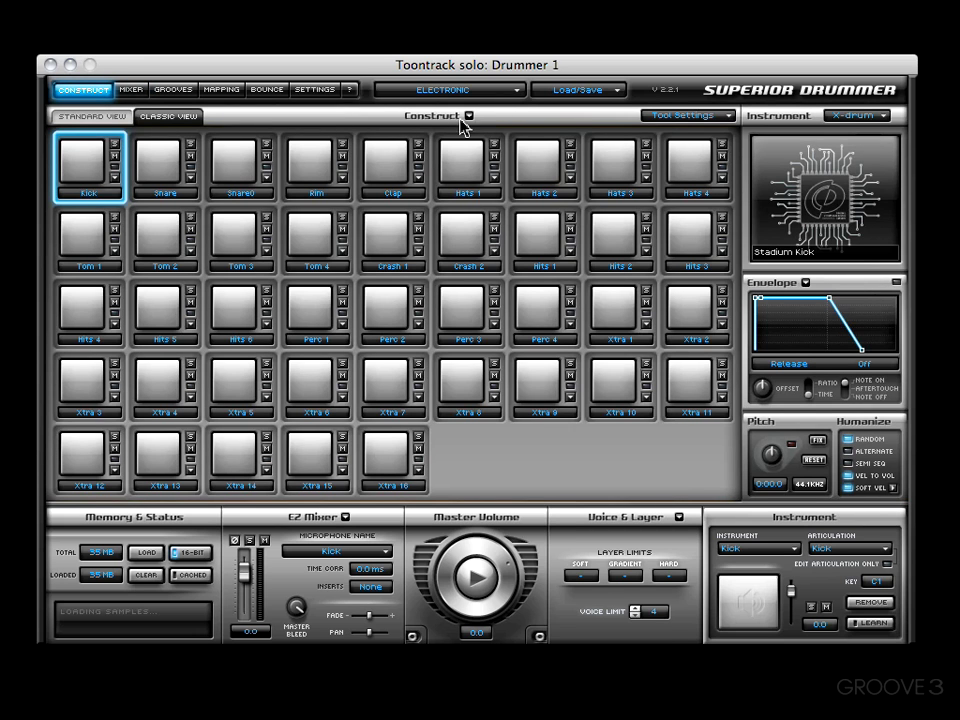
{"action": "left_click", "coordinate": [468, 117]}
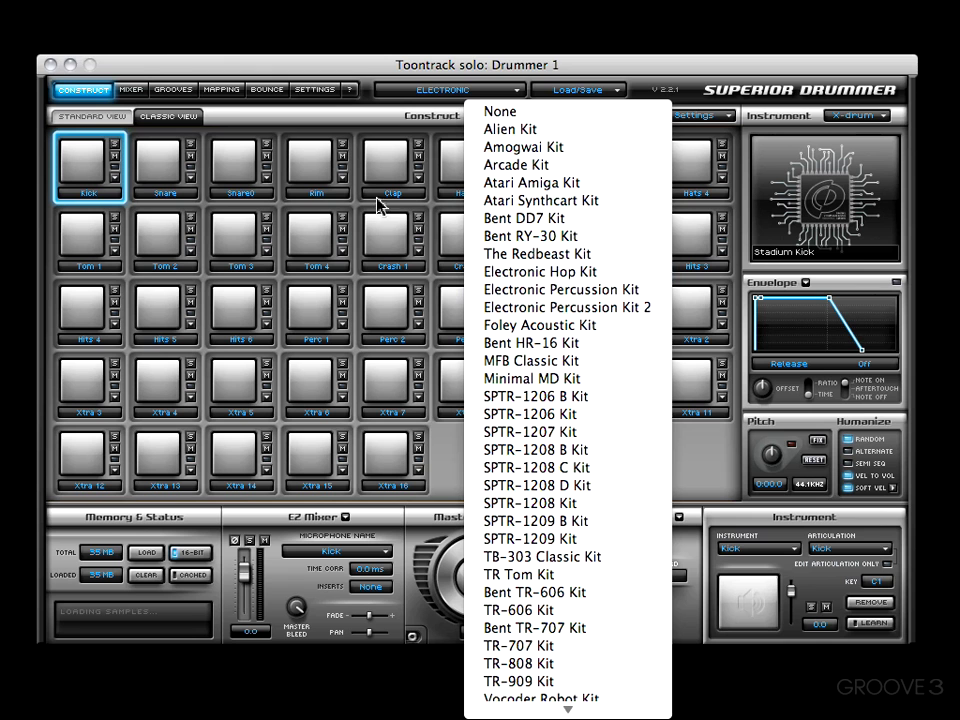
Load the Phazor mic preset from the EZdrummer-style sub-ID presets in the electronic library's mixer.
{"action": "left_click", "coordinate": [131, 90]}
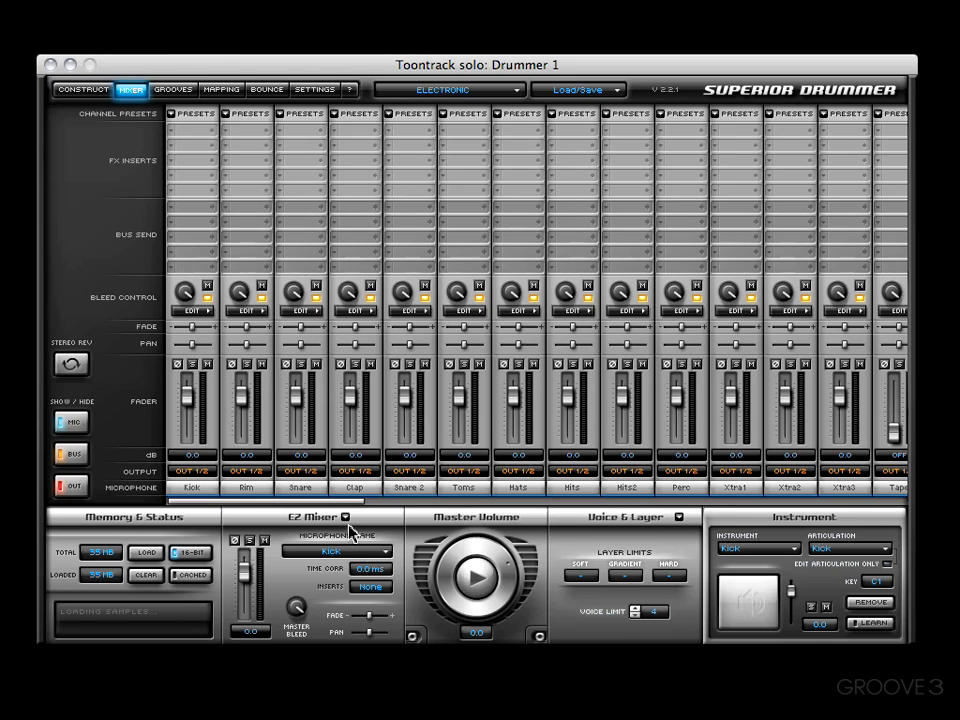
{"action": "left_click", "coordinate": [343, 516]}
{"action": "mouse_move", "coordinate": [371, 541]}
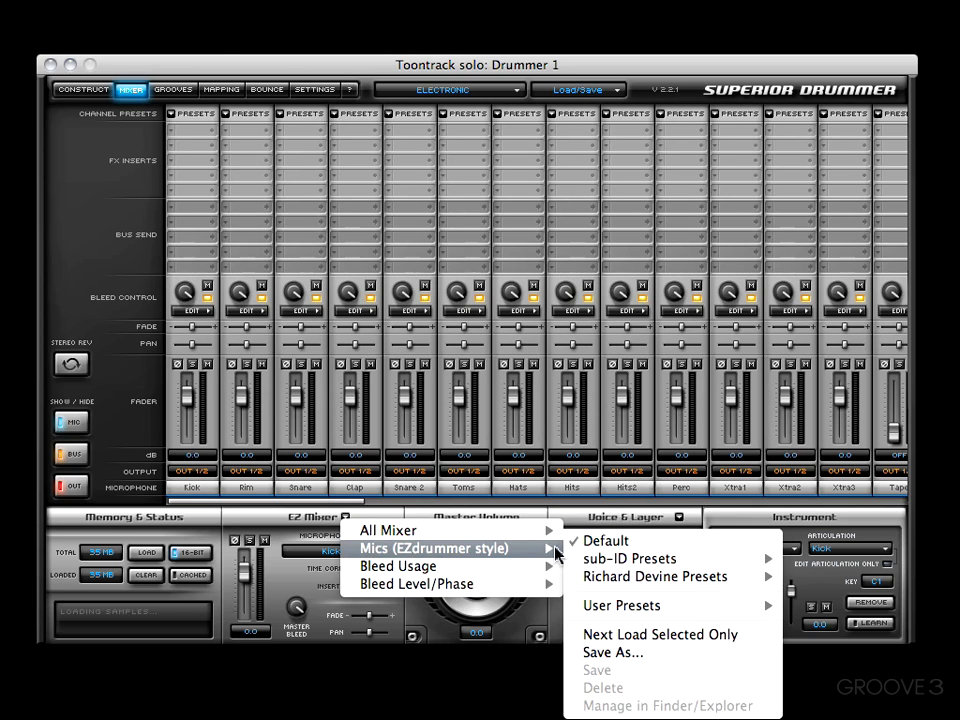
{"action": "mouse_move", "coordinate": [775, 560]}
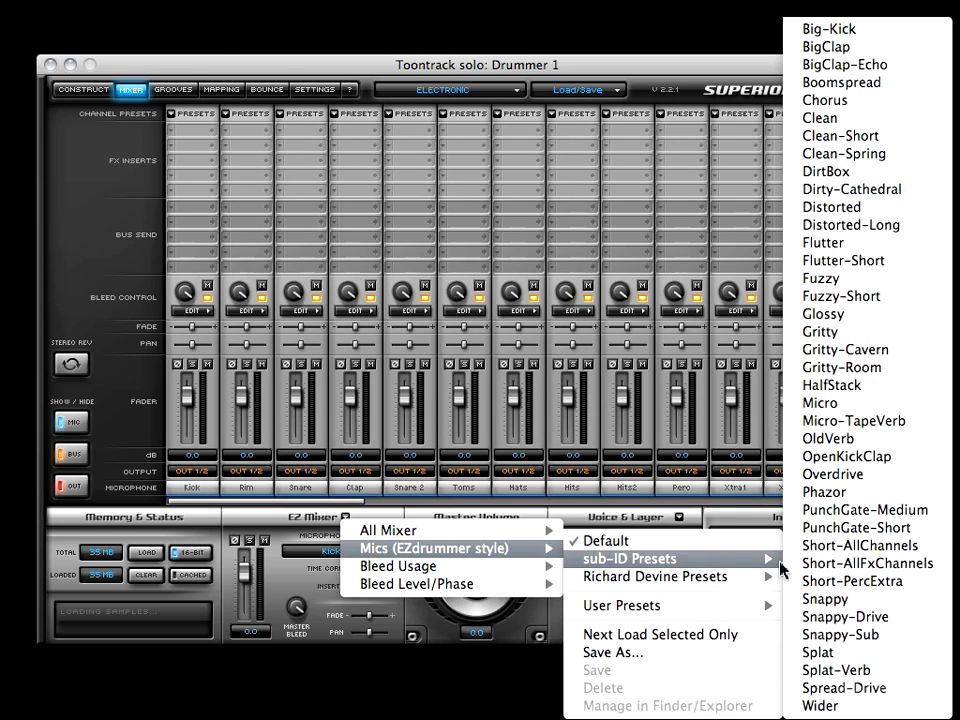
{"action": "left_click", "coordinate": [822, 491]}
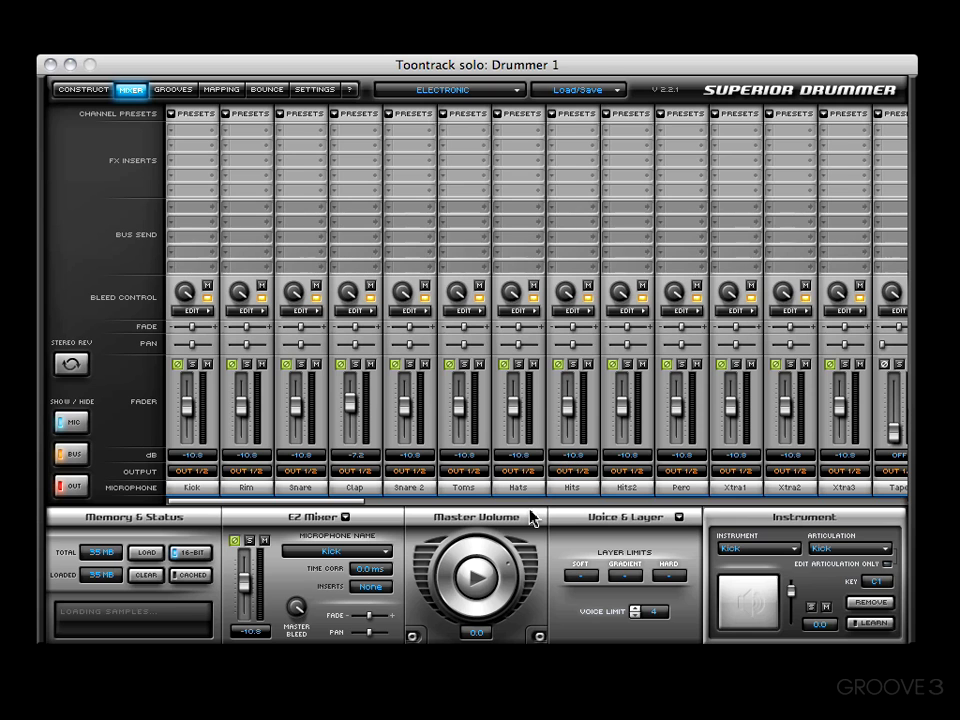
Load the N.Y. - HIT FACTORY drum library and show its mixer channels.
{"action": "left_click", "coordinate": [444, 92]}
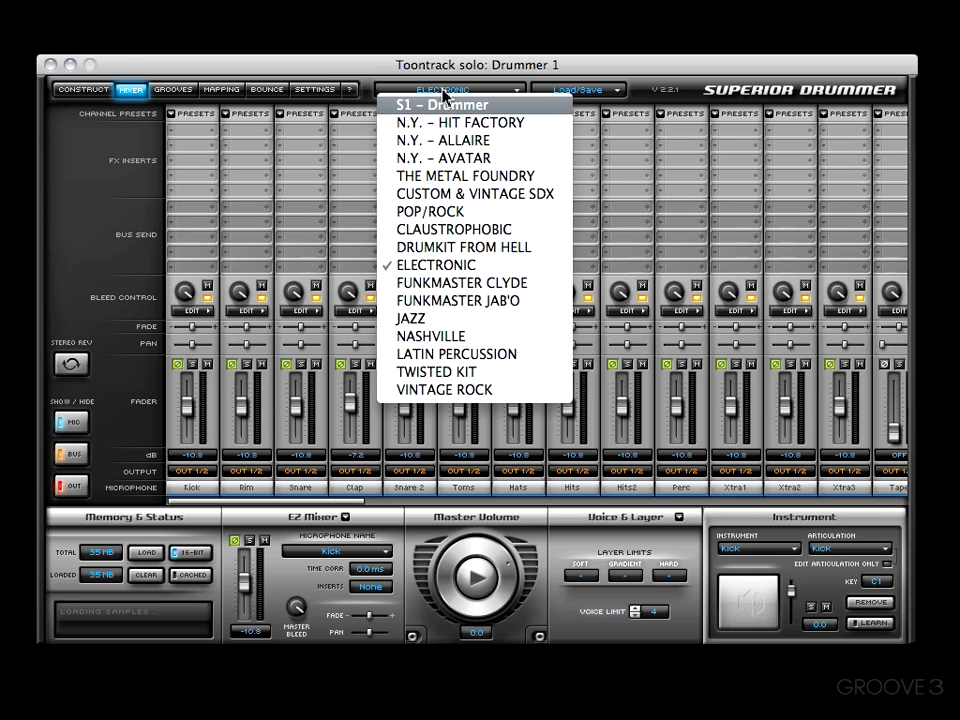
{"action": "left_click", "coordinate": [441, 122]}
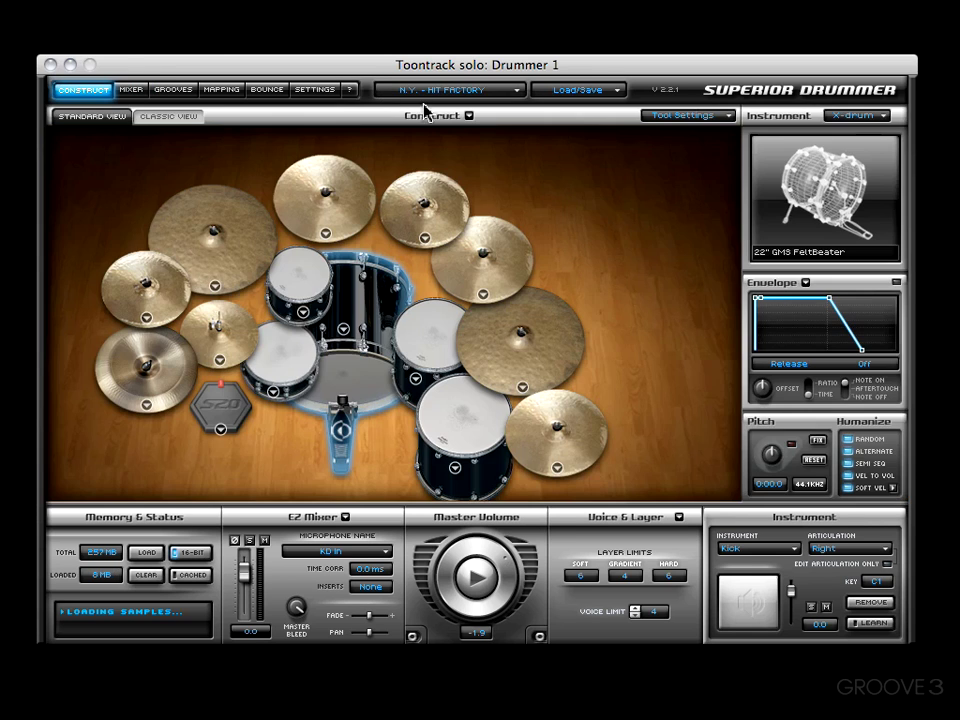
{"action": "left_click", "coordinate": [129, 89]}
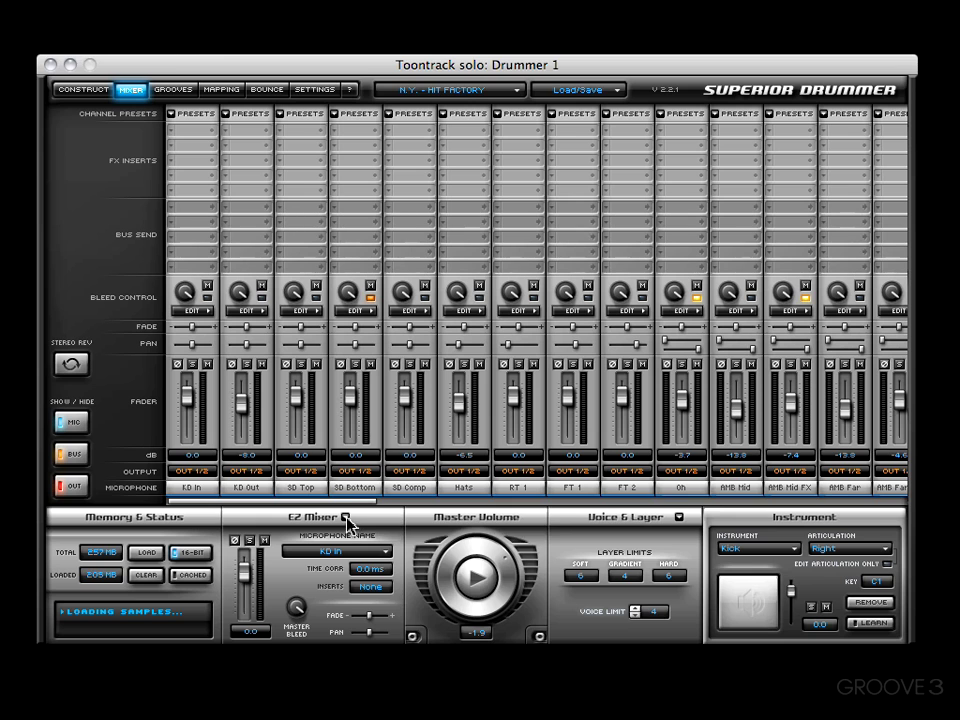
Look over the EZ Mixer's Bleed Usage preset options for the Hit Factory library.
{"action": "left_click", "coordinate": [347, 518]}
{"action": "mouse_move", "coordinate": [388, 538]}
{"action": "mouse_move", "coordinate": [399, 570]}
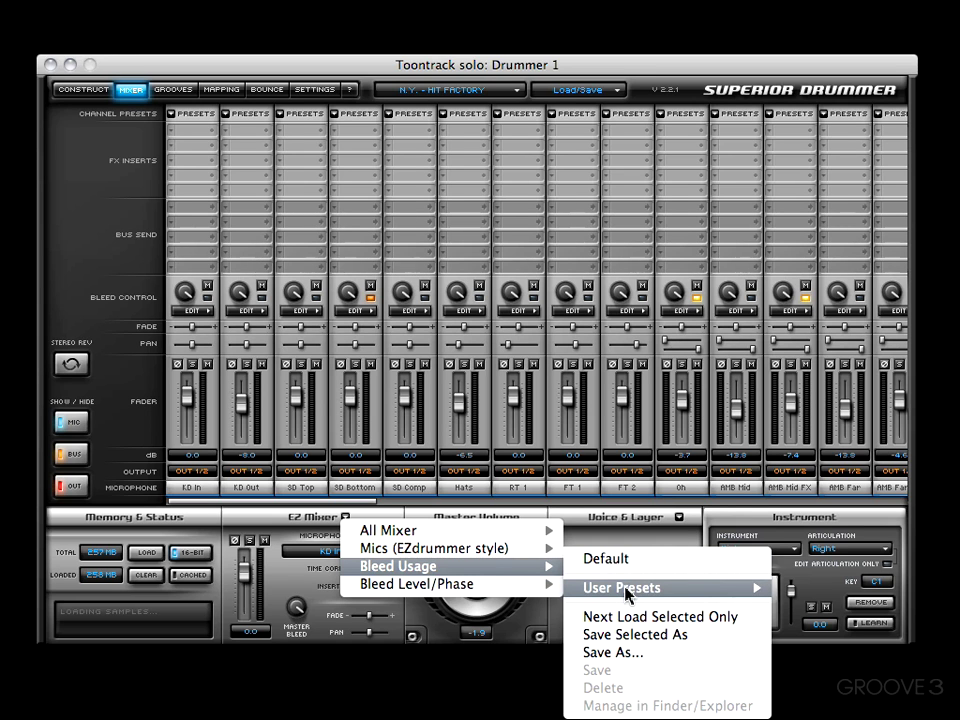
{"action": "left_click", "coordinate": [311, 313]}
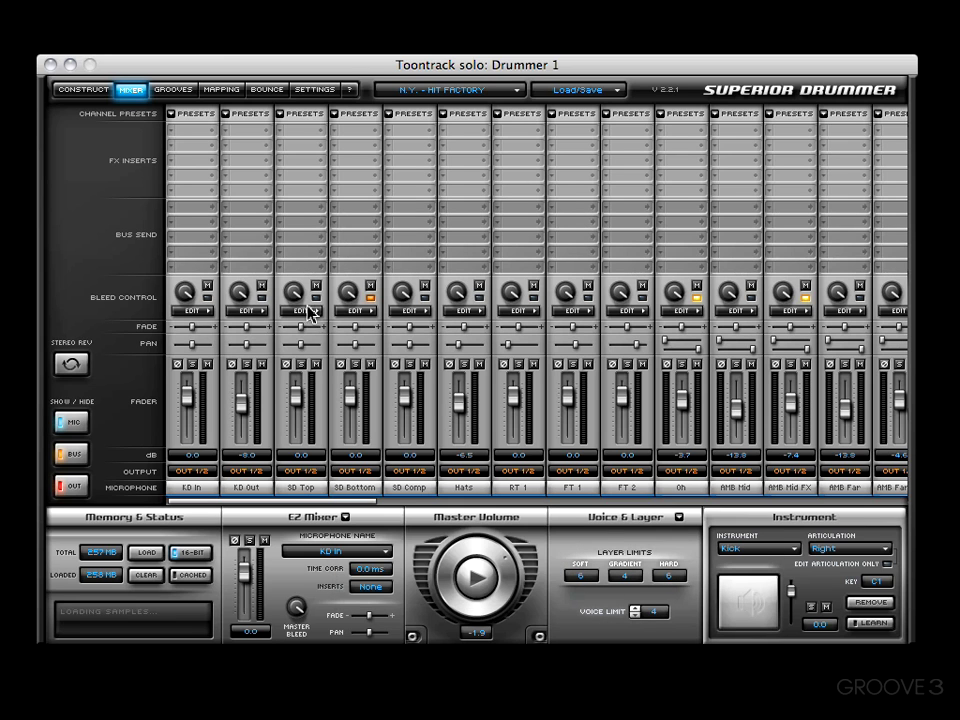
Enable individual bleed from all instruments into the SD Top microphone, except Racktom 1 and Floortom 1.
{"action": "left_click", "coordinate": [313, 313]}
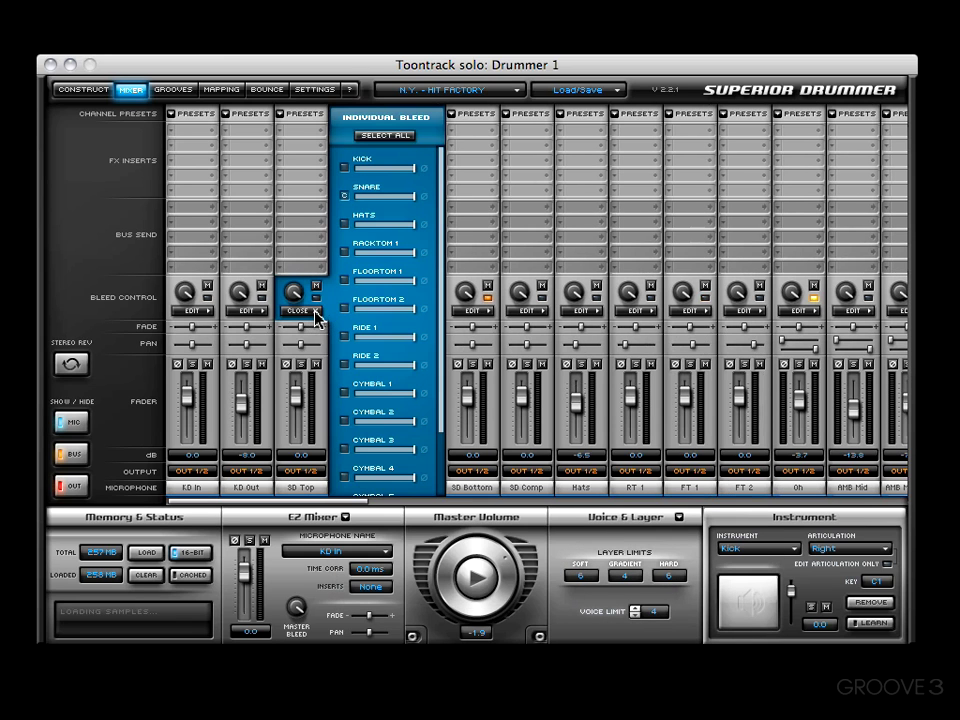
{"action": "left_click", "coordinate": [345, 166]}
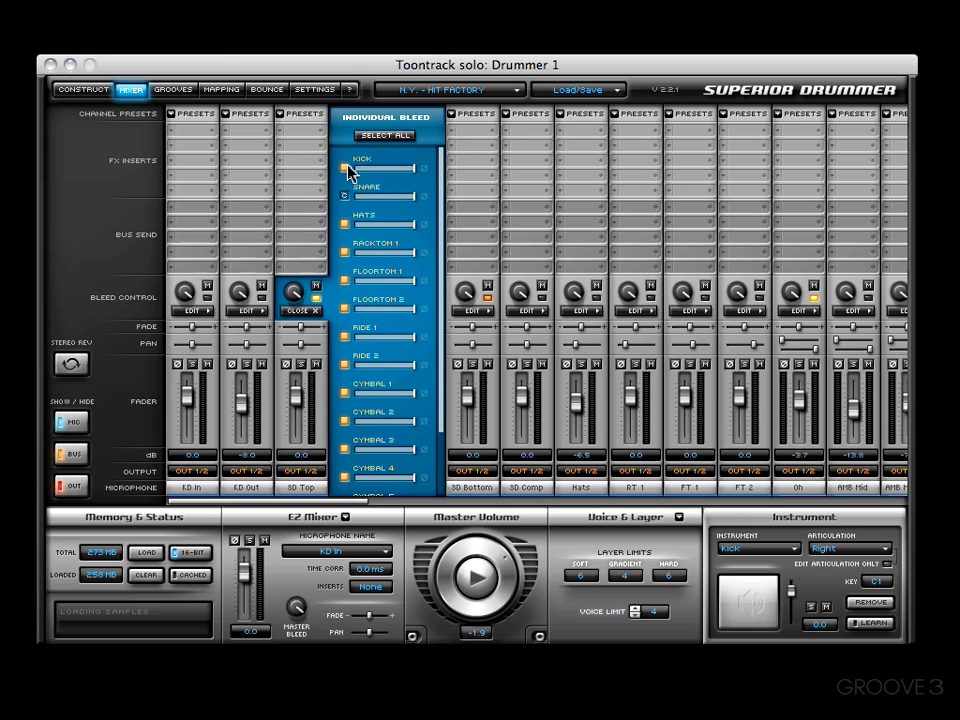
{"action": "left_click", "coordinate": [346, 307]}
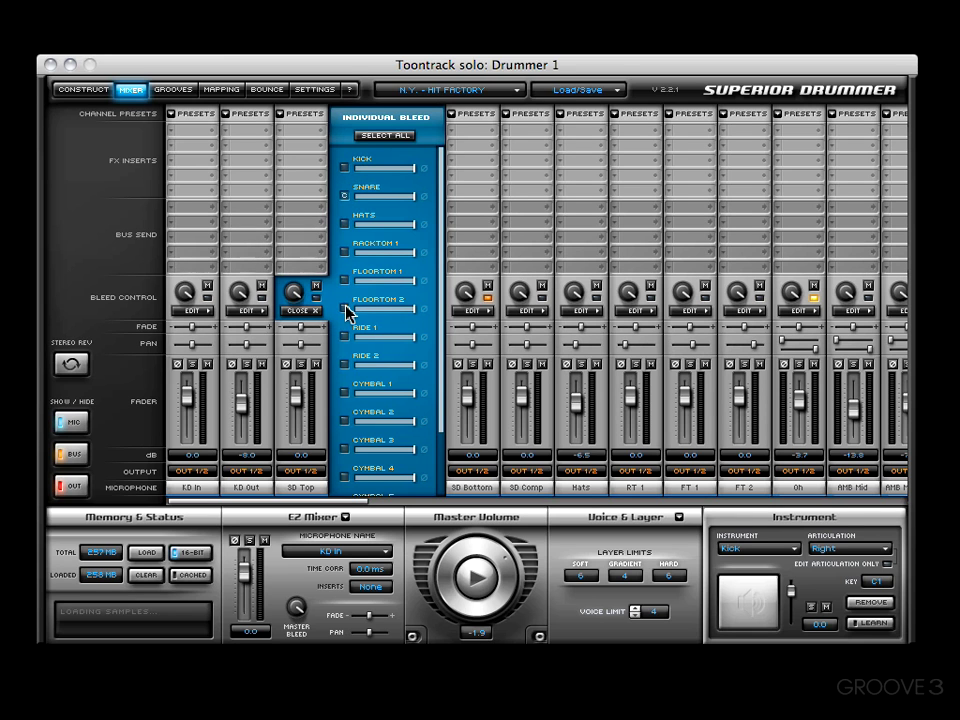
{"action": "left_click", "coordinate": [346, 312]}
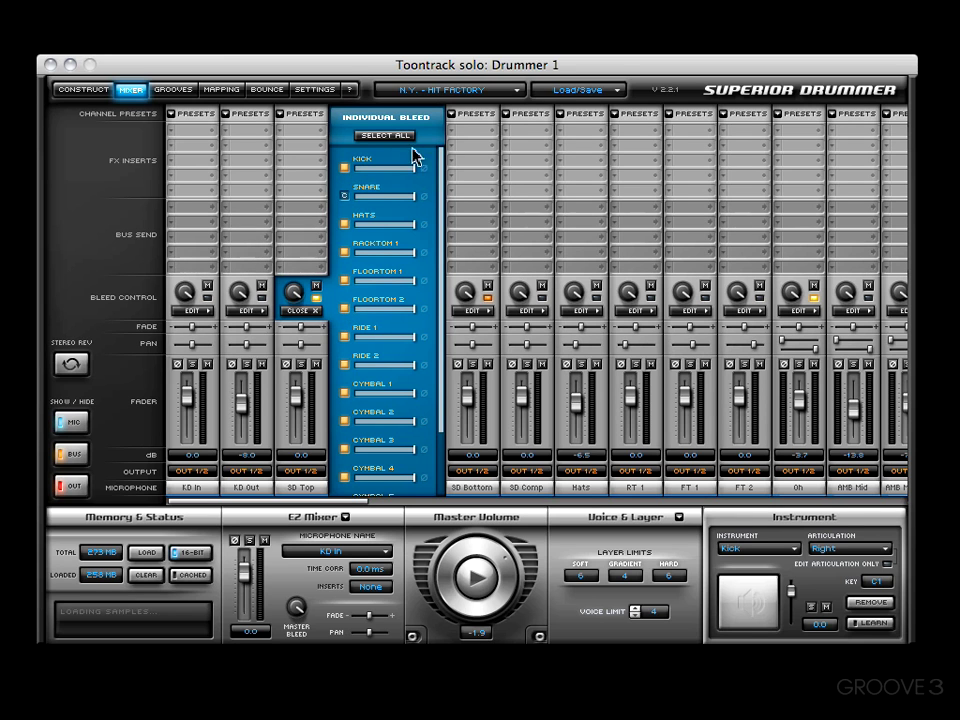
{"action": "left_click", "coordinate": [345, 251]}
{"action": "left_click", "coordinate": [345, 279]}
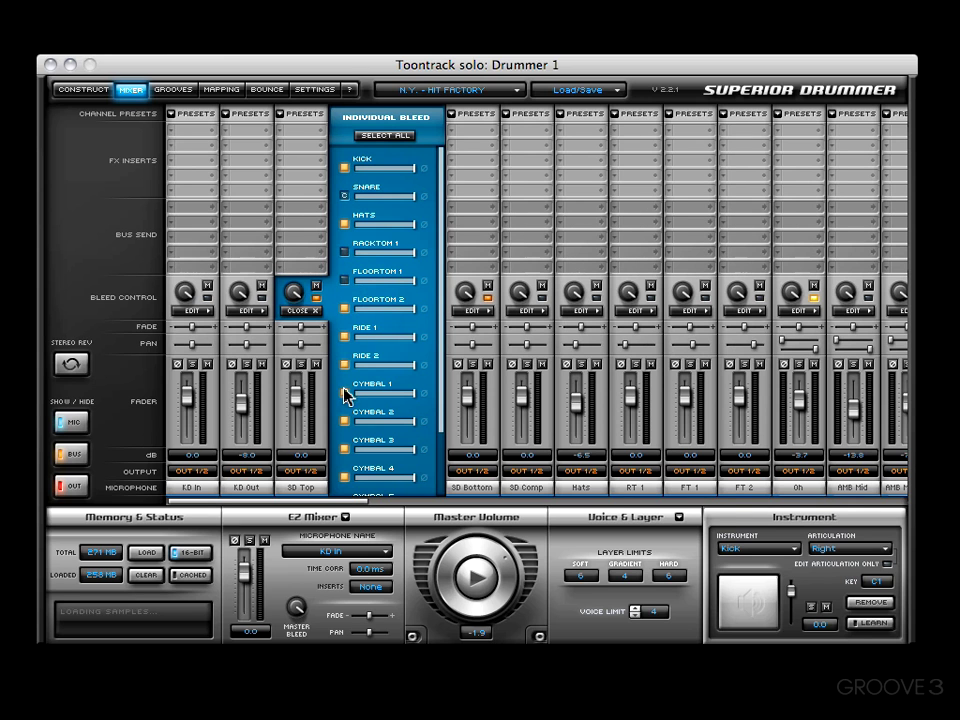
Enable individual bleed from all instruments into the KD In microphone, except Hats, Ride 1 and Cymbal 1.
{"action": "left_click", "coordinate": [300, 311]}
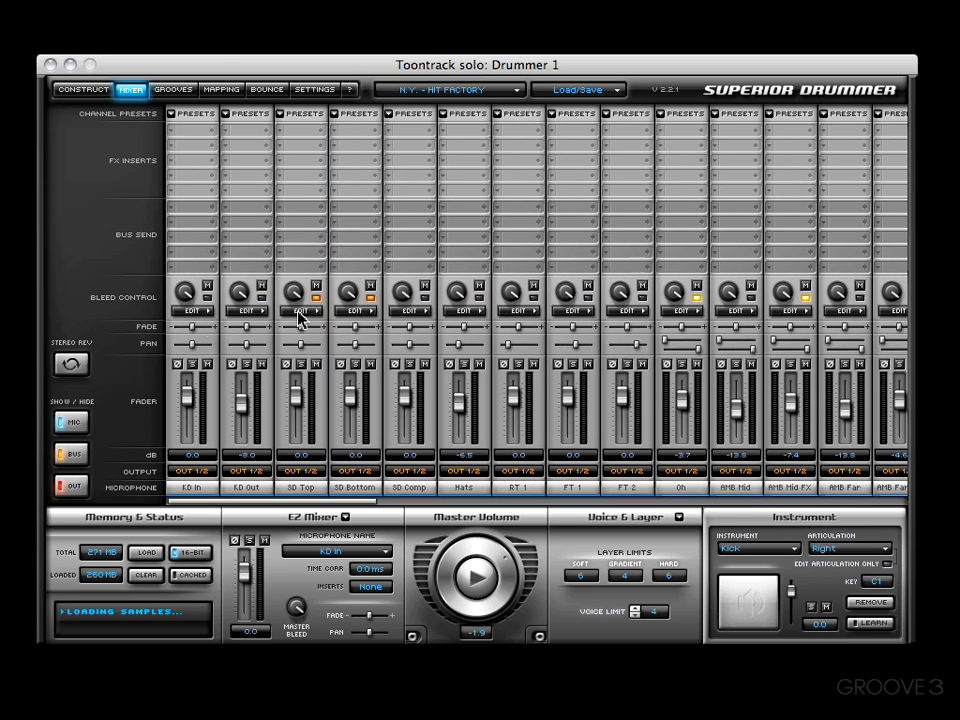
{"action": "left_click", "coordinate": [193, 312]}
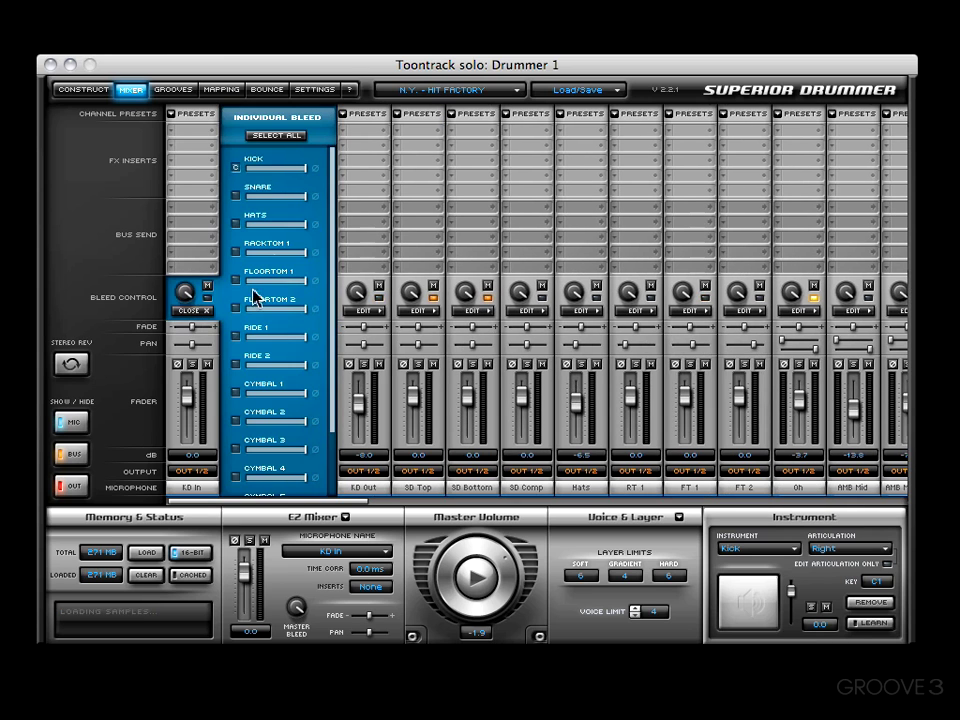
{"action": "left_click", "coordinate": [272, 137]}
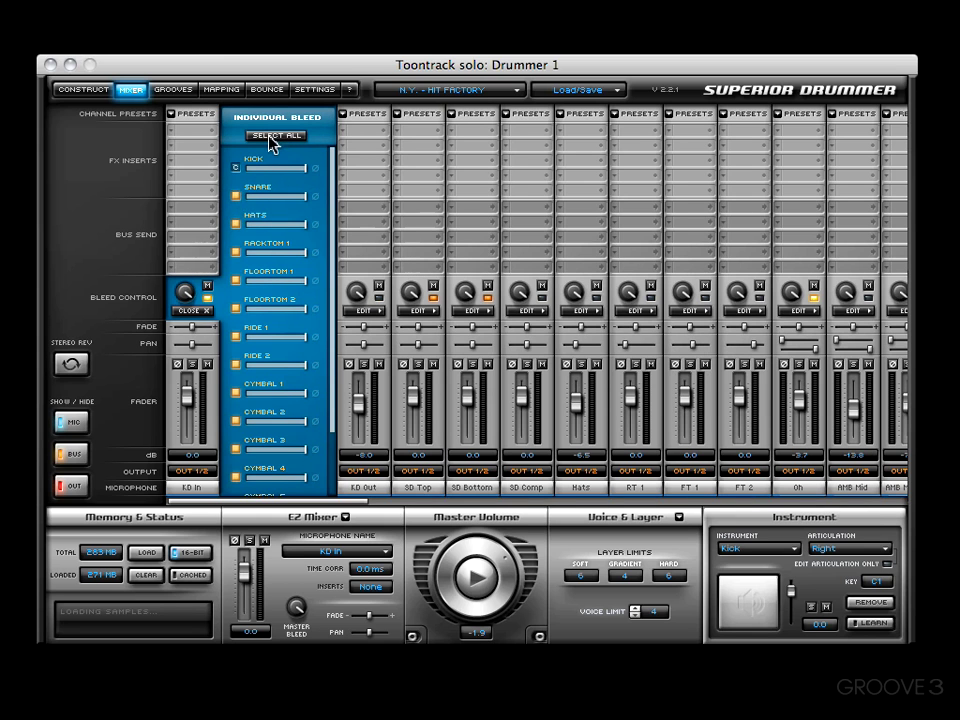
{"action": "left_click", "coordinate": [236, 225]}
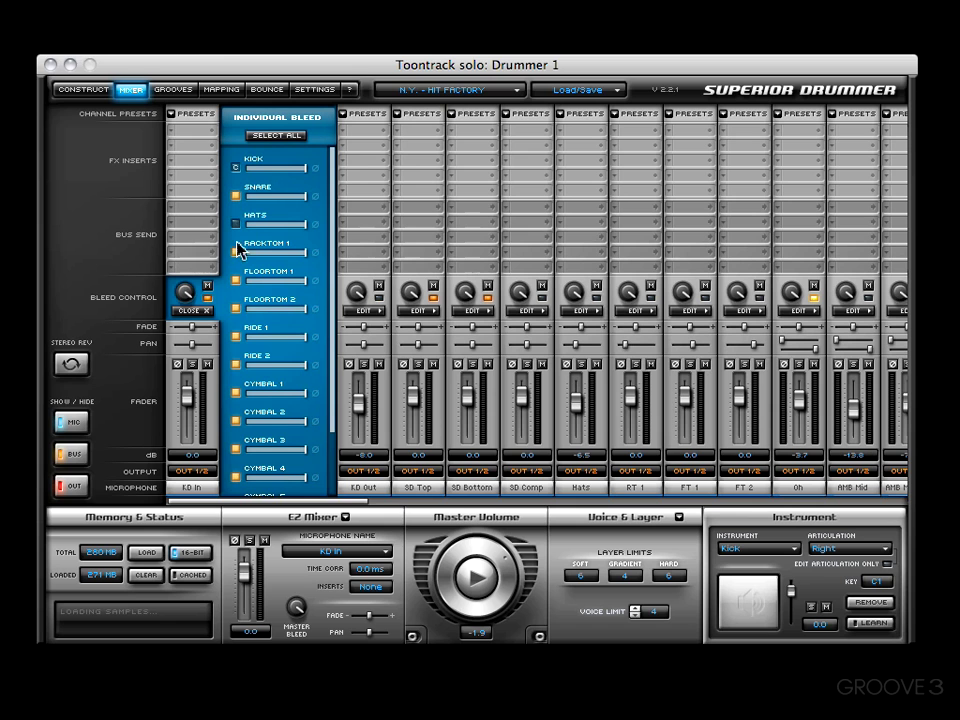
{"action": "left_click", "coordinate": [236, 337]}
{"action": "left_click", "coordinate": [236, 384]}
{"action": "left_click", "coordinate": [207, 311]}
Save the current bleed usage as a new Bleed Usage preset named "WE'RE BLEEDING OVER HERE".
{"action": "left_click", "coordinate": [345, 517]}
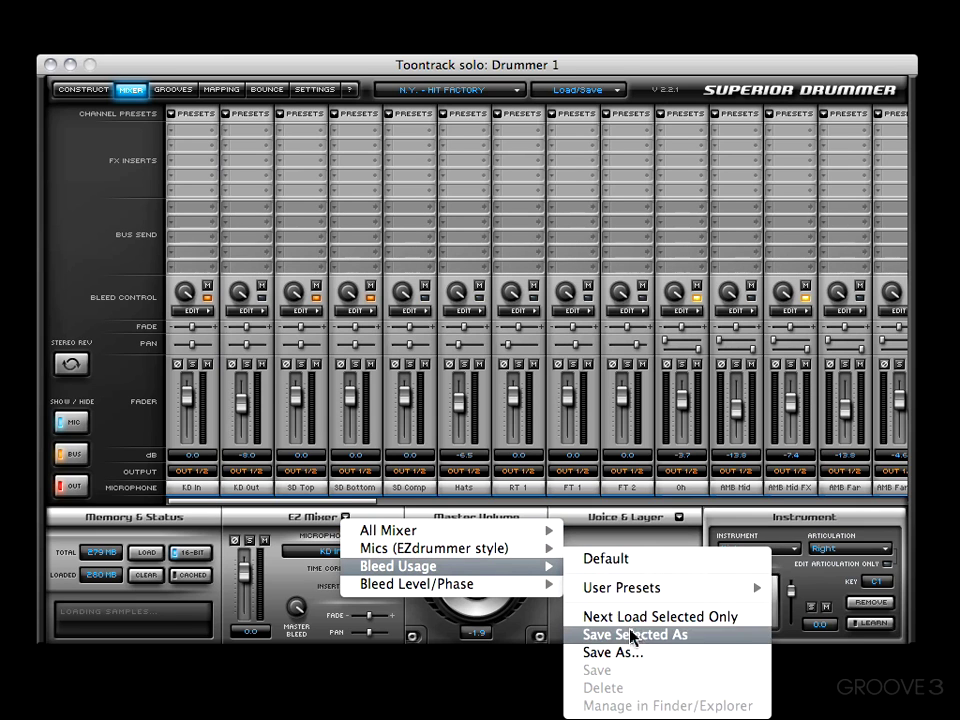
{"action": "left_click", "coordinate": [650, 653]}
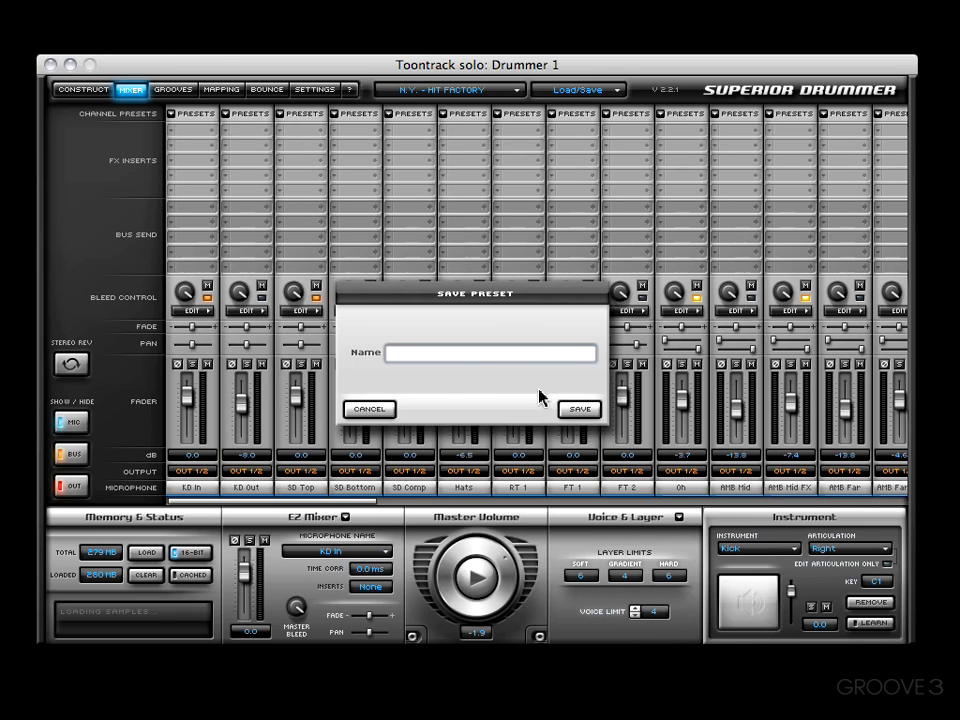
{"action": "type", "text": "WE'RE BLE"}
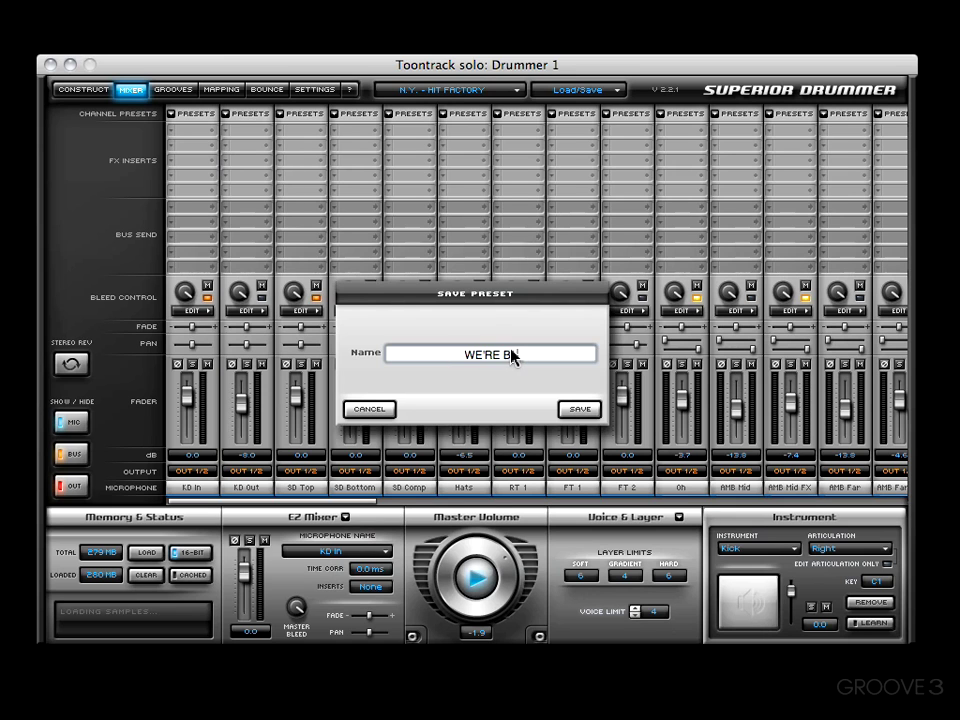
{"action": "type", "text": "EDING OVER HERE"}
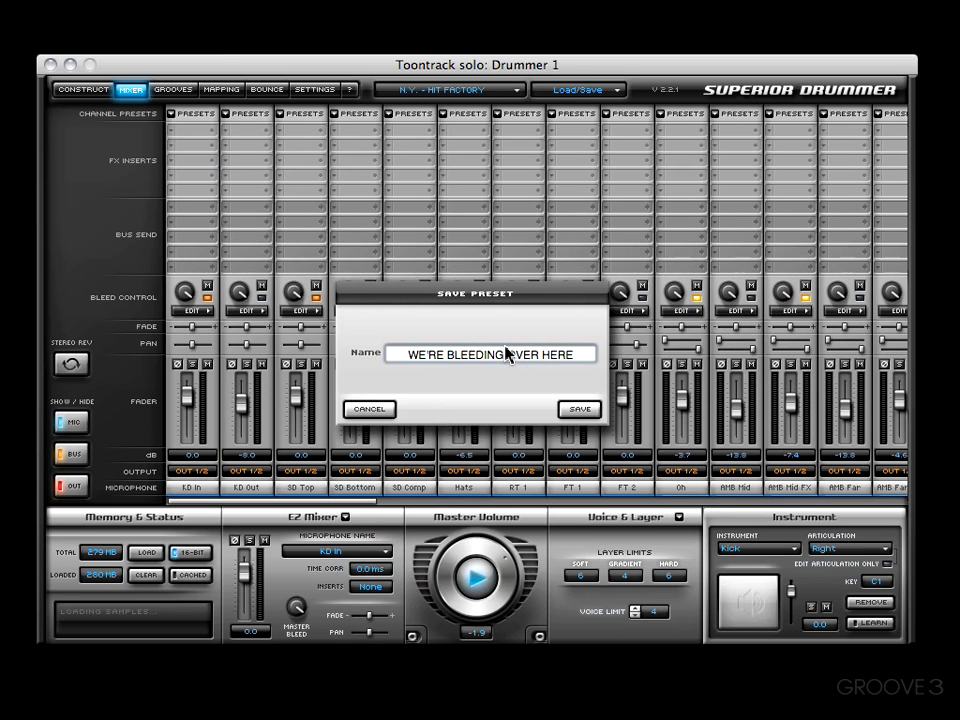
{"action": "key", "text": "Return"}
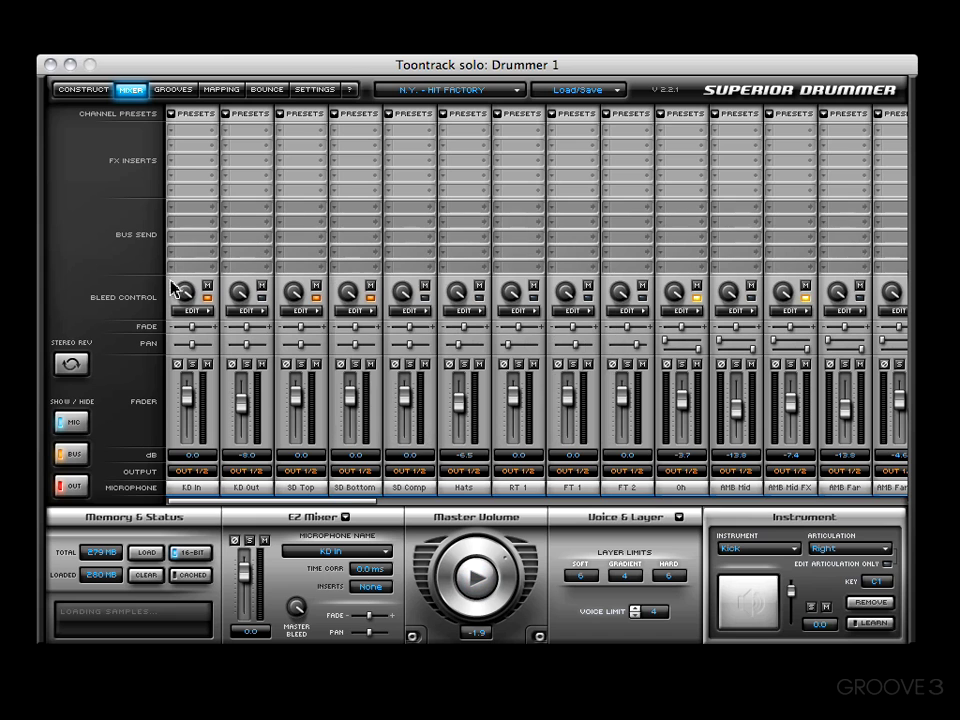
Load the Default preset for Bleed Usage in the EZ Mixer.
{"action": "left_click", "coordinate": [346, 519]}
{"action": "mouse_move", "coordinate": [415, 575]}
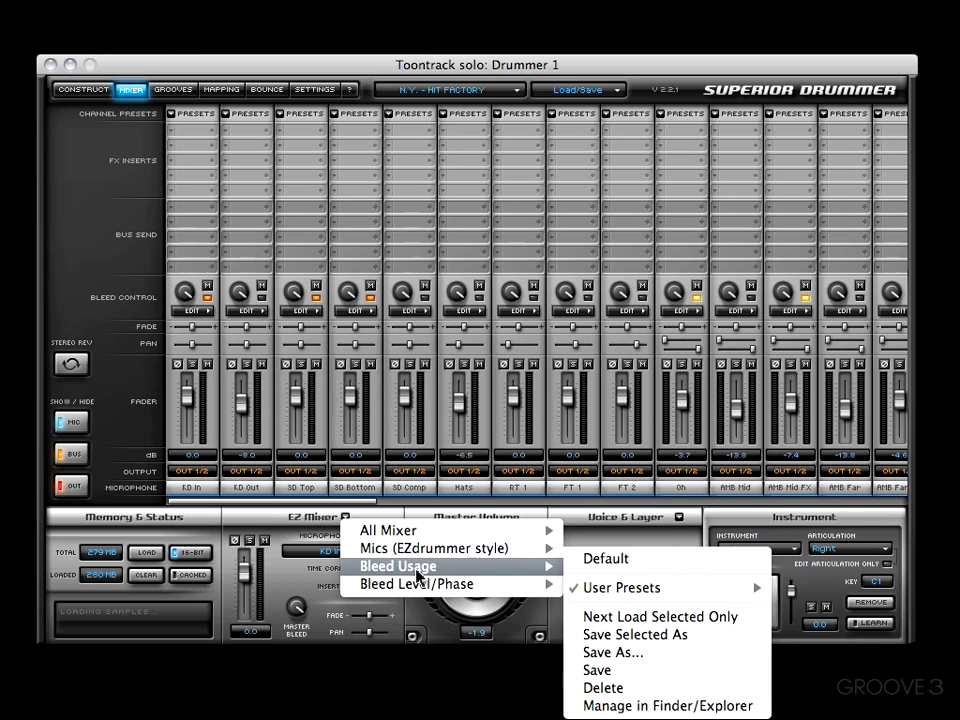
{"action": "left_click", "coordinate": [609, 566]}
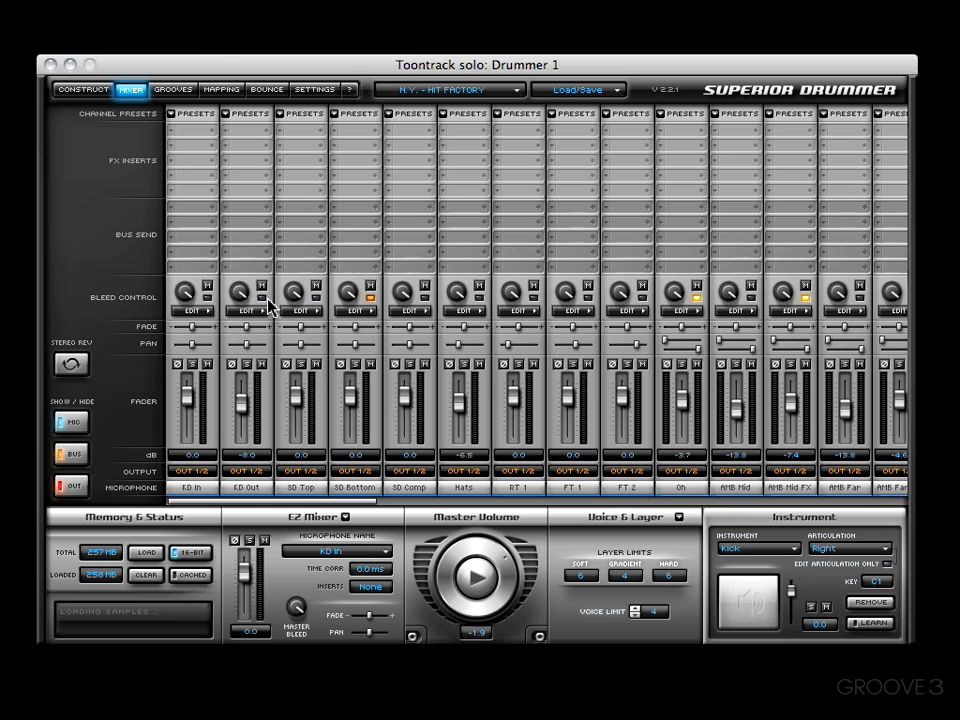
Load the WERE_BLEEDING_OVER_HERE user preset for Bleed Usage and check the individual bleed settings of SD Top and KD In.
{"action": "left_click", "coordinate": [345, 517]}
{"action": "mouse_move", "coordinate": [388, 552]}
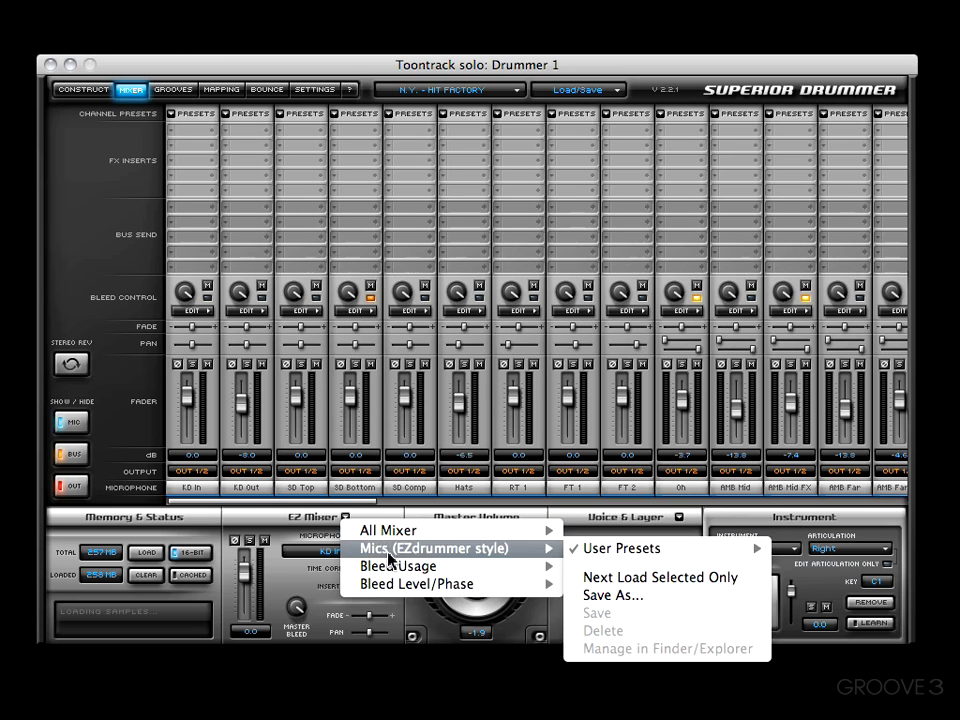
{"action": "mouse_move", "coordinate": [552, 568]}
{"action": "mouse_move", "coordinate": [620, 588]}
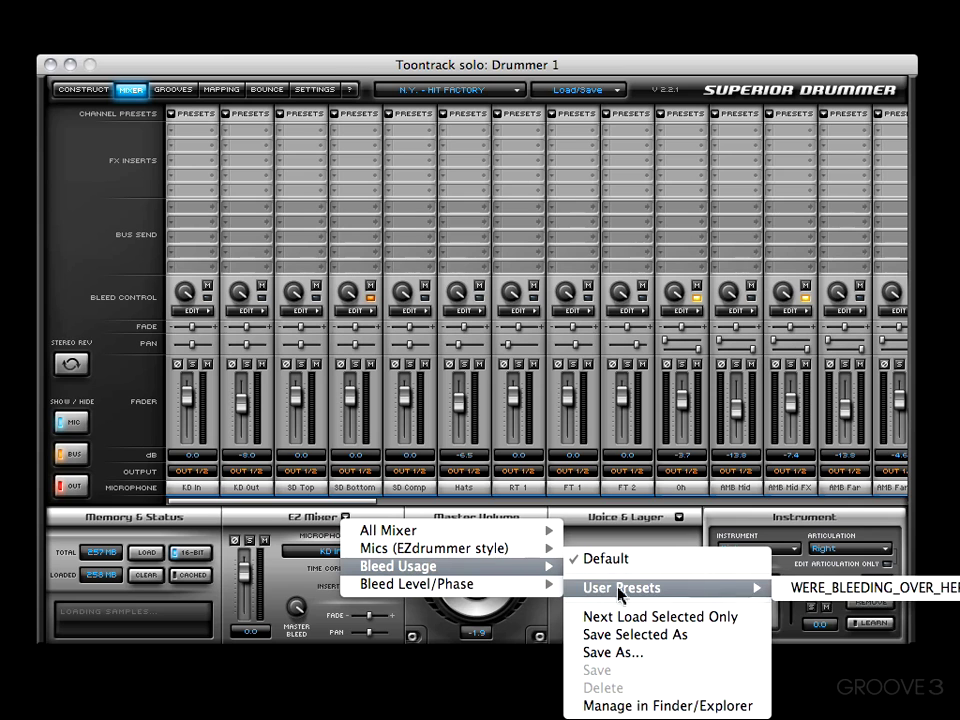
{"action": "left_click", "coordinate": [818, 597]}
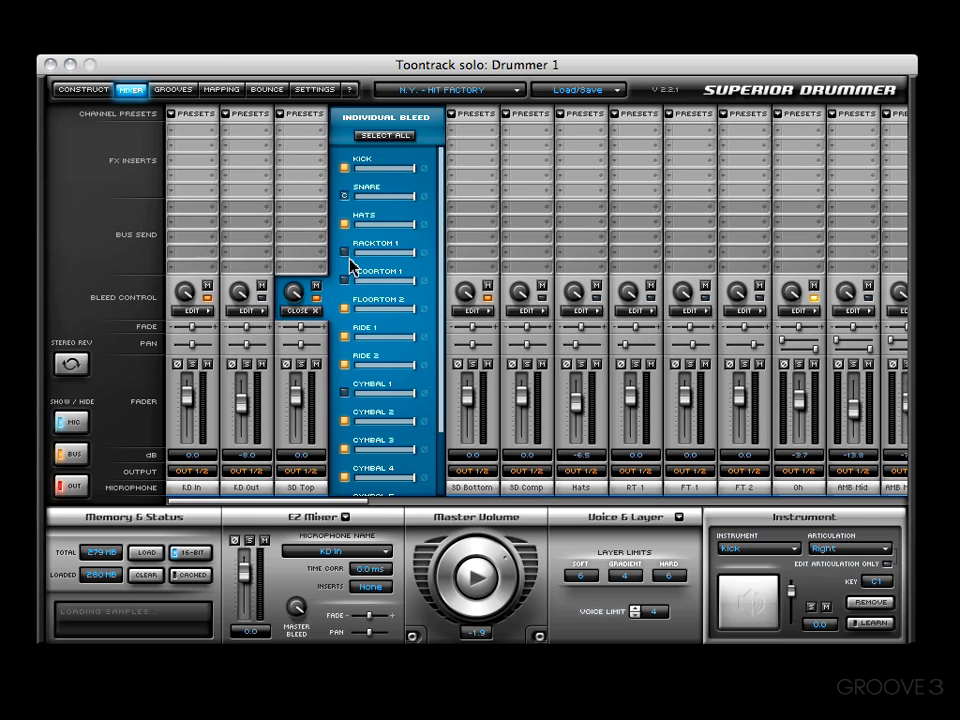
{"action": "left_click", "coordinate": [190, 310]}
{"action": "left_click", "coordinate": [236, 224]}
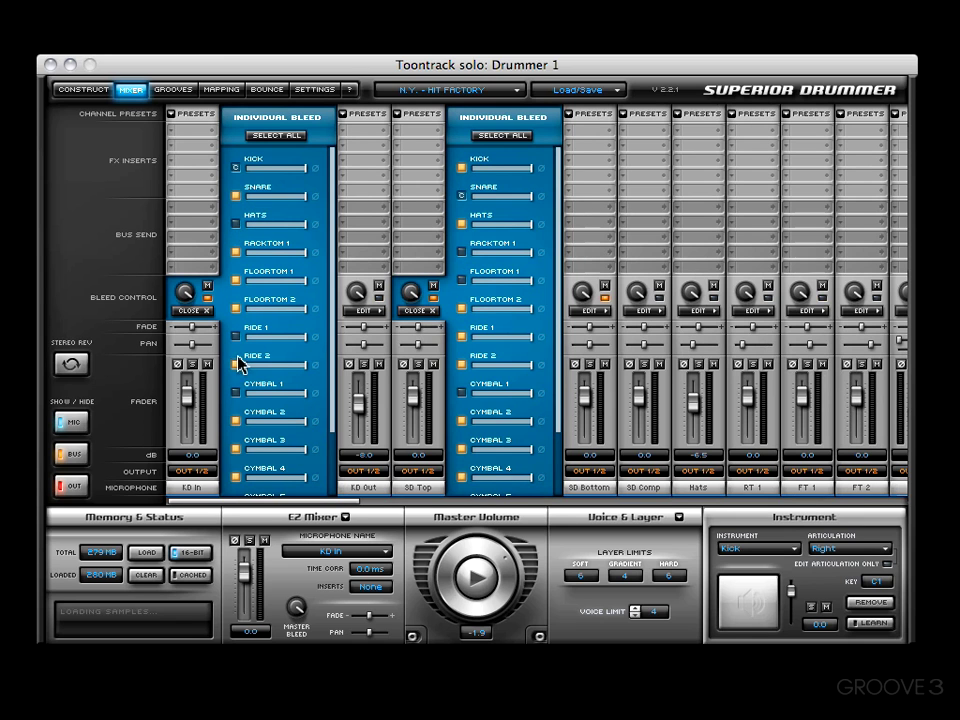
Return Bleed Usage to its Default preset and close the individual bleed settings of SD Top and KD In.
{"action": "left_click", "coordinate": [345, 518]}
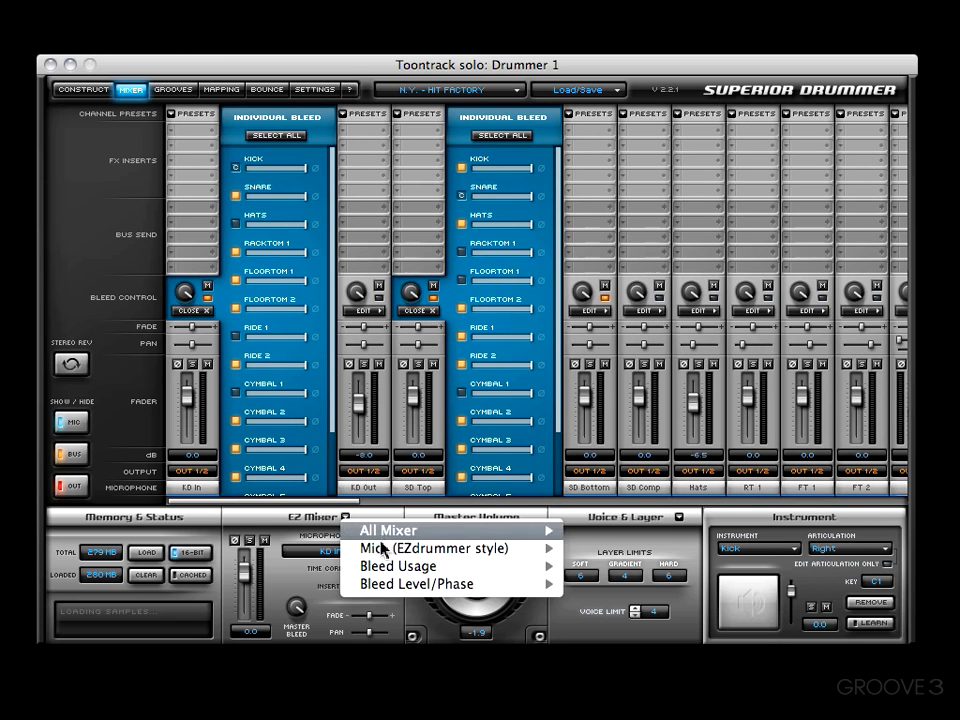
{"action": "mouse_move", "coordinate": [450, 566]}
{"action": "left_click", "coordinate": [634, 563]}
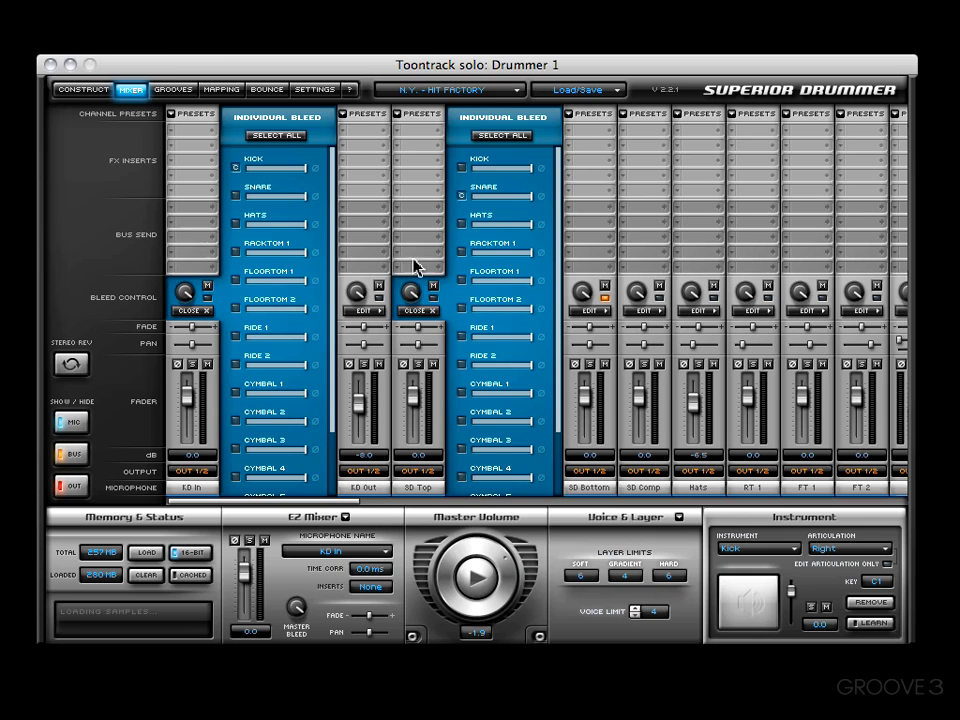
{"action": "left_click", "coordinate": [428, 310]}
{"action": "left_click", "coordinate": [194, 311]}
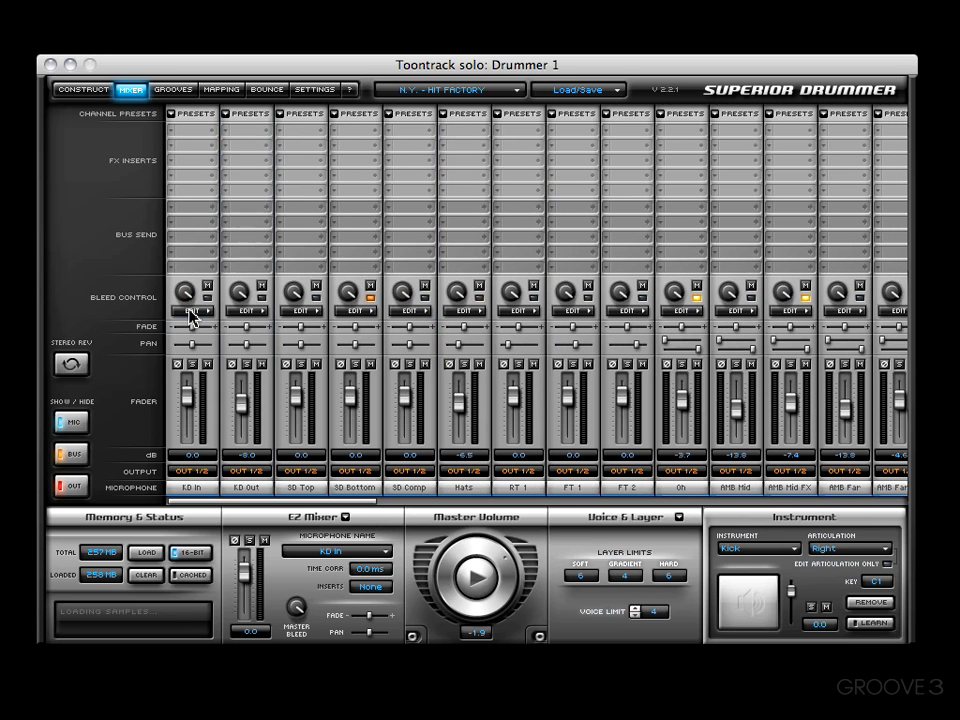
Check the Bleed Level/Phase preset options, and enable individual bleed from all instruments into SD Top.
{"action": "left_click", "coordinate": [345, 518]}
{"action": "mouse_move", "coordinate": [384, 595]}
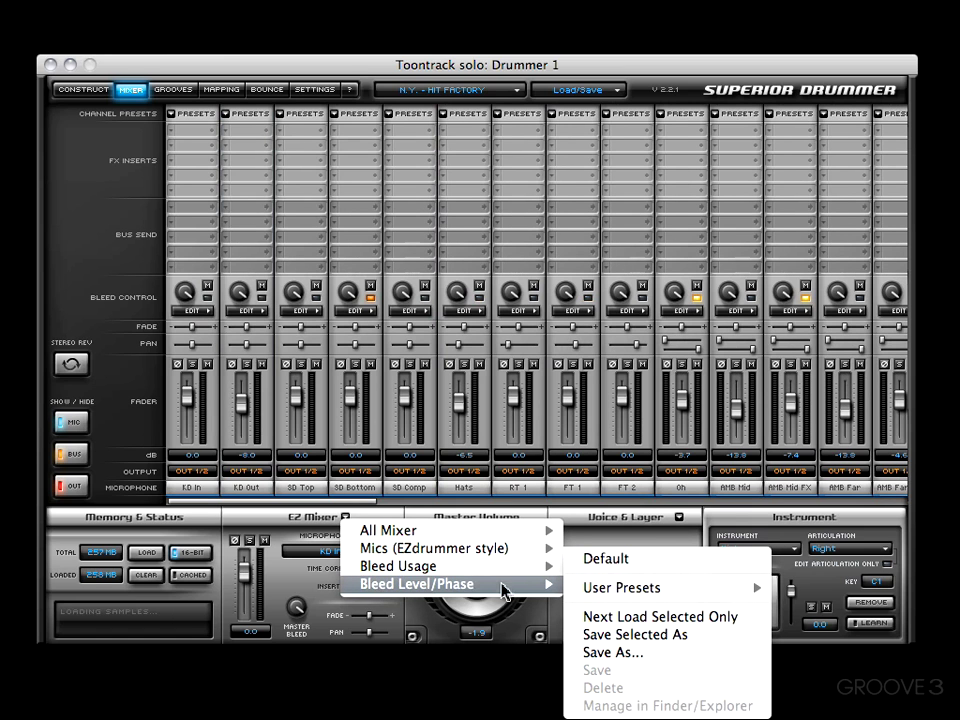
{"action": "left_click", "coordinate": [303, 311]}
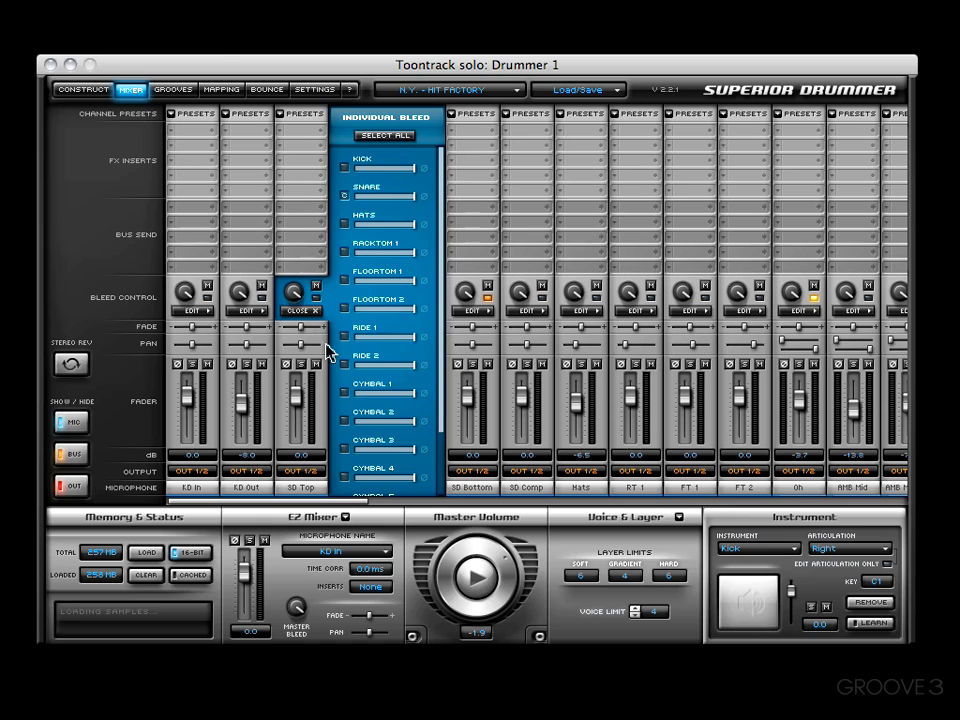
{"action": "left_click", "coordinate": [386, 135]}
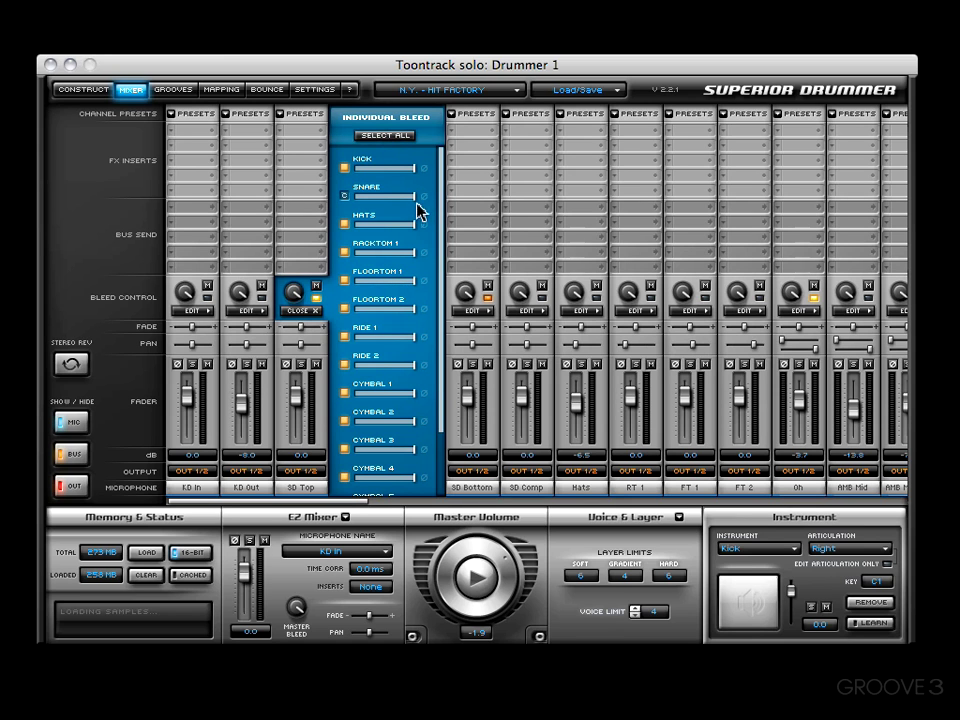
Lower SD Top's bleed levels from Kick through Cymbal 1, with Hats at about -9 dB, and invert phase for Floortom 1, Ride 1 and Cymbal 2.
{"action": "mouse_move", "coordinate": [410, 232]}
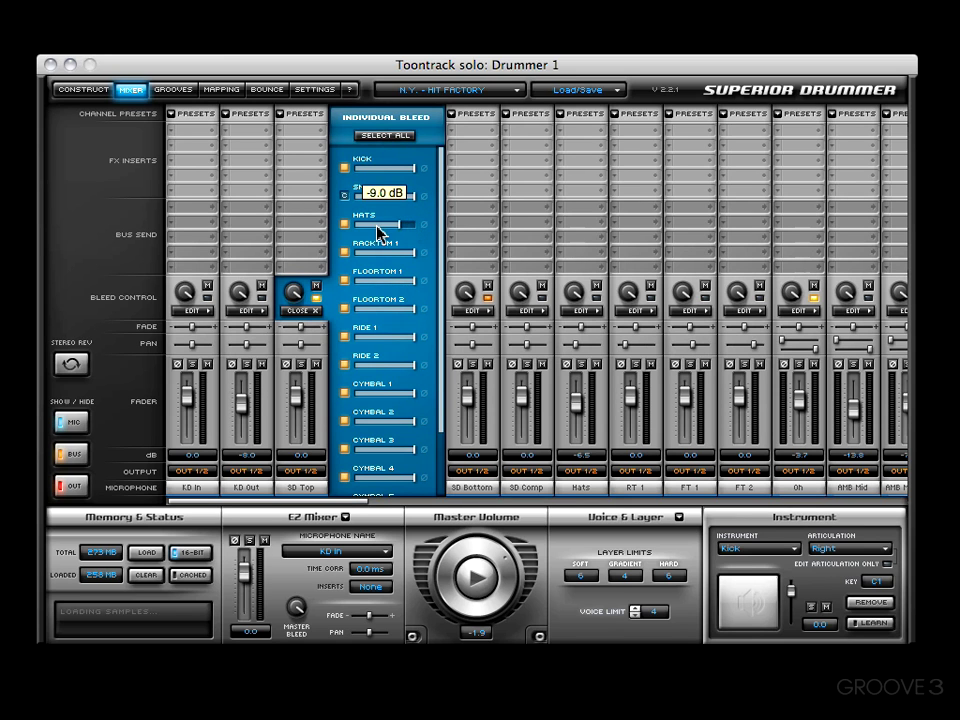
{"action": "mouse_move", "coordinate": [394, 256]}
{"action": "left_click_drag", "start_coordinate": [397, 281], "coordinate": [397, 282]}
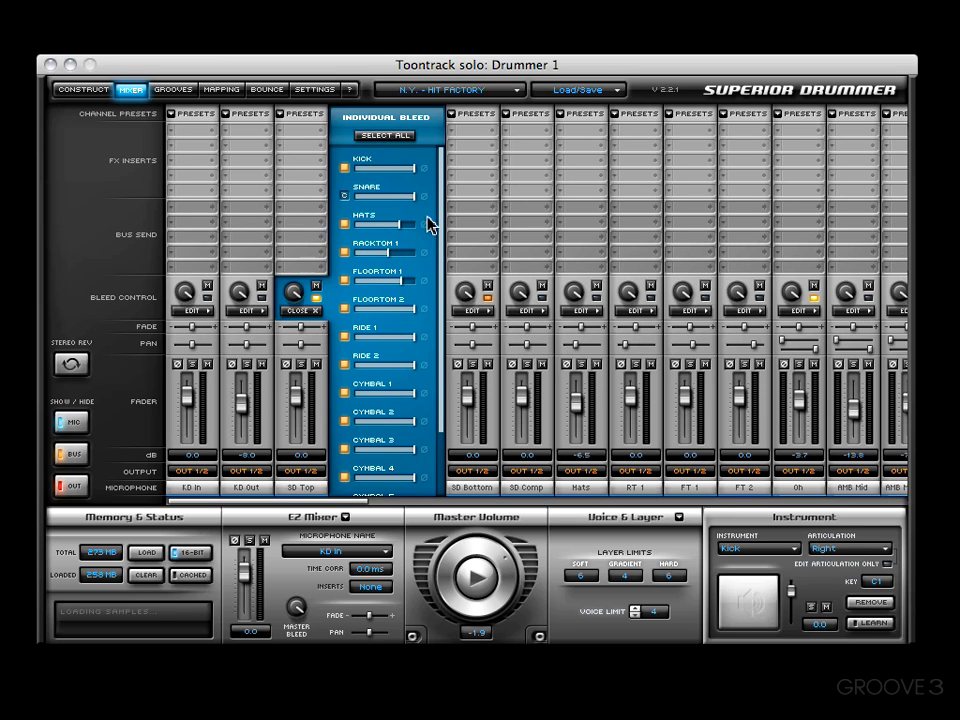
{"action": "left_click_drag", "start_coordinate": [400, 172], "coordinate": [397, 170]}
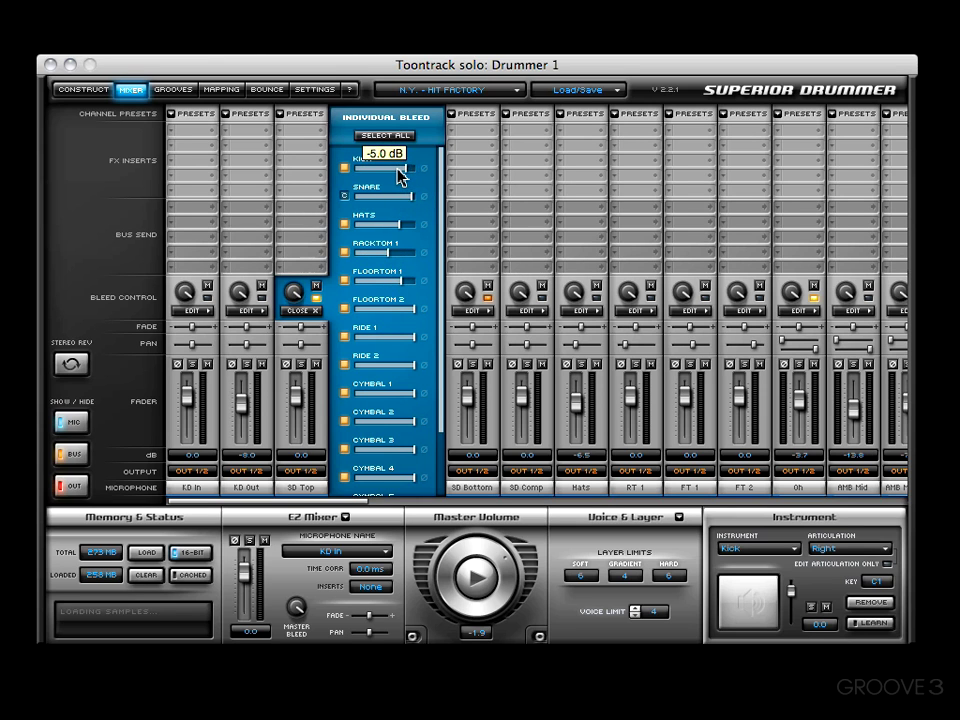
{"action": "left_click_drag", "start_coordinate": [405, 285], "coordinate": [398, 386]}
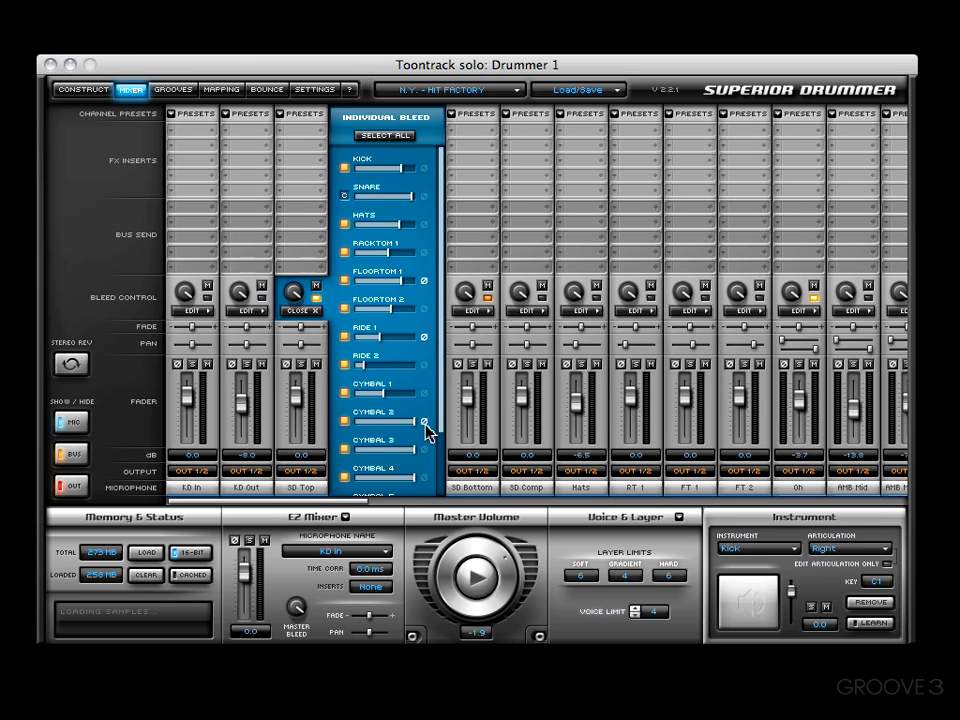
Save the bleed levels and phases as a new Bleed Level/Phase preset named "PHASED OUT".
{"action": "left_click", "coordinate": [345, 518]}
{"action": "mouse_move", "coordinate": [385, 588]}
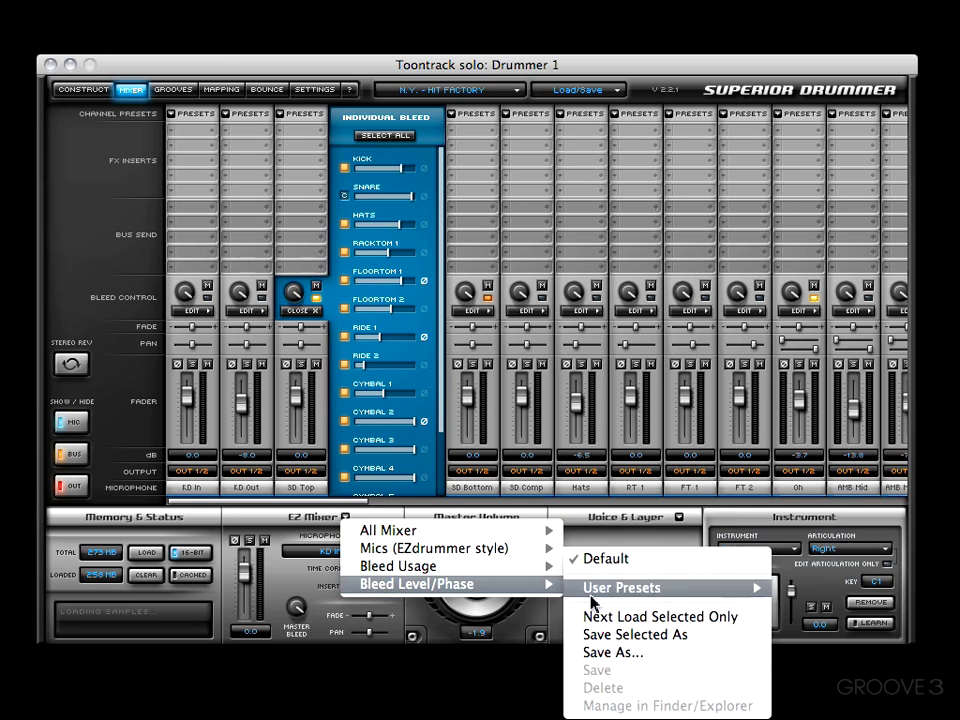
{"action": "left_click", "coordinate": [614, 654]}
{"action": "type", "text": "PHASED OUT"}
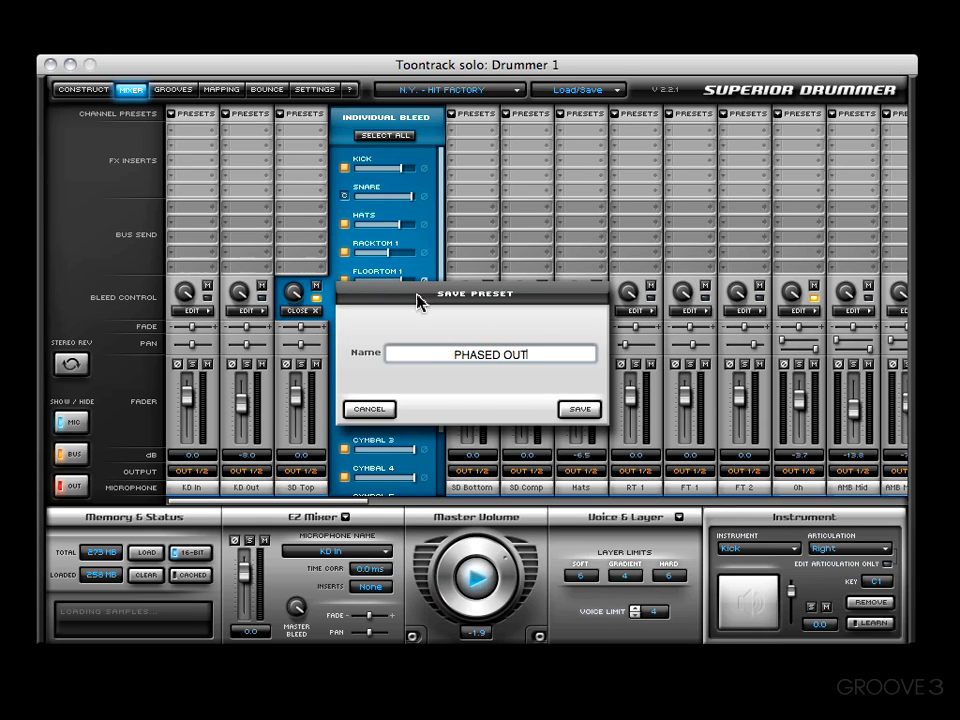
{"action": "left_click", "coordinate": [572, 412]}
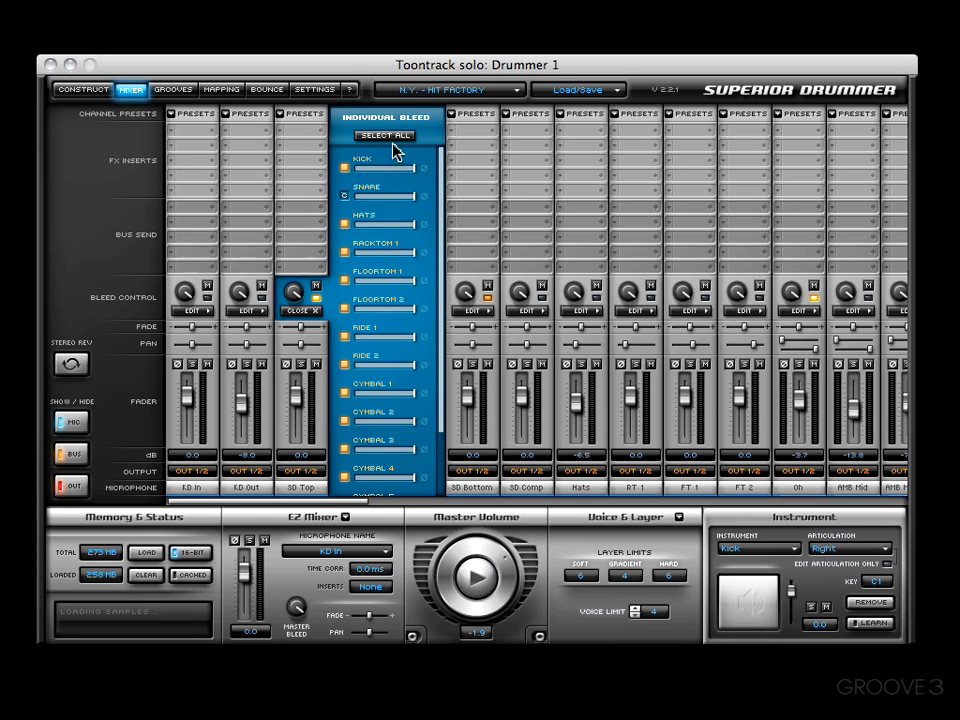
Disable all individual bleed into the SD Top microphone and close its bleed settings.
{"action": "left_click", "coordinate": [345, 169], "text": "alt"}
{"action": "left_click", "coordinate": [330, 313]}
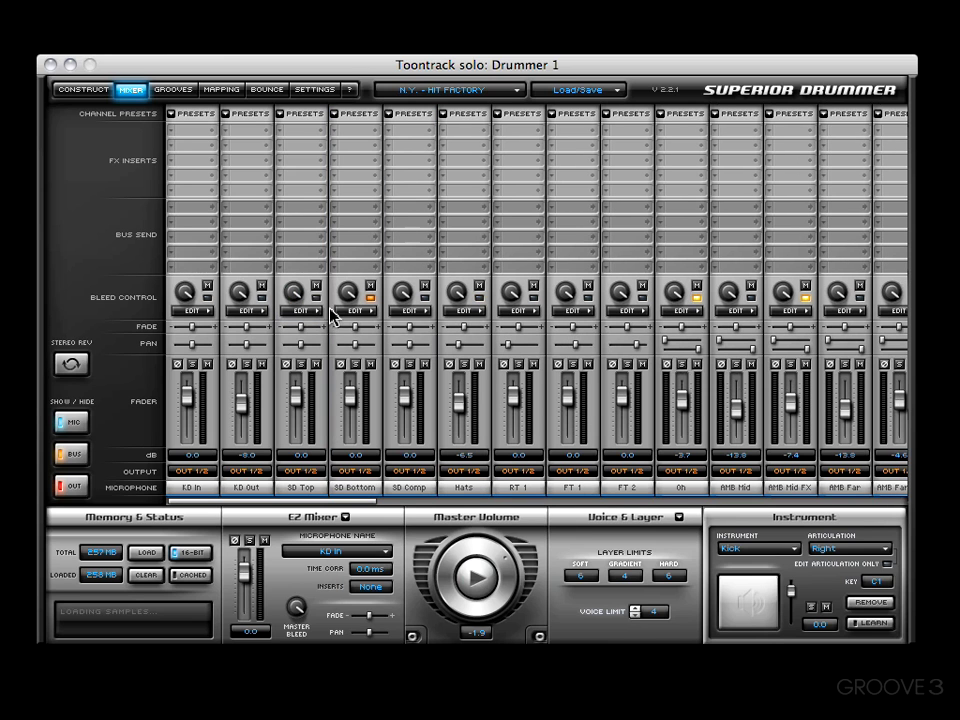
Load the PHASED_OUT user preset for Bleed Level/Phase and show SD Top's individual bleed settings.
{"action": "left_click", "coordinate": [344, 517]}
{"action": "mouse_move", "coordinate": [393, 562]}
{"action": "mouse_move", "coordinate": [410, 583]}
{"action": "mouse_move", "coordinate": [690, 588]}
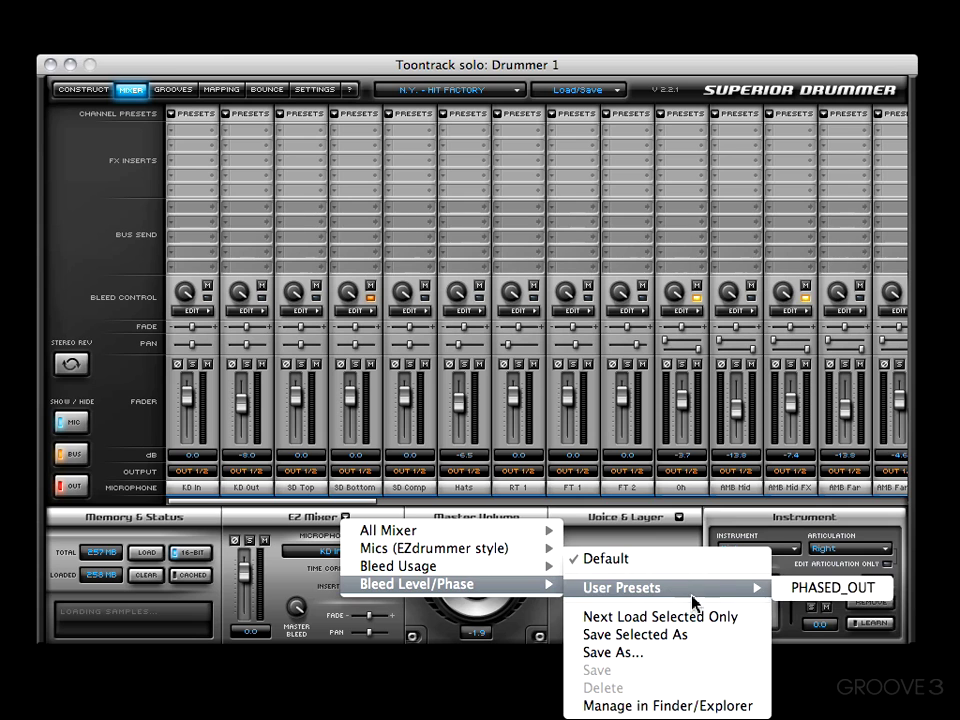
{"action": "left_click", "coordinate": [805, 590]}
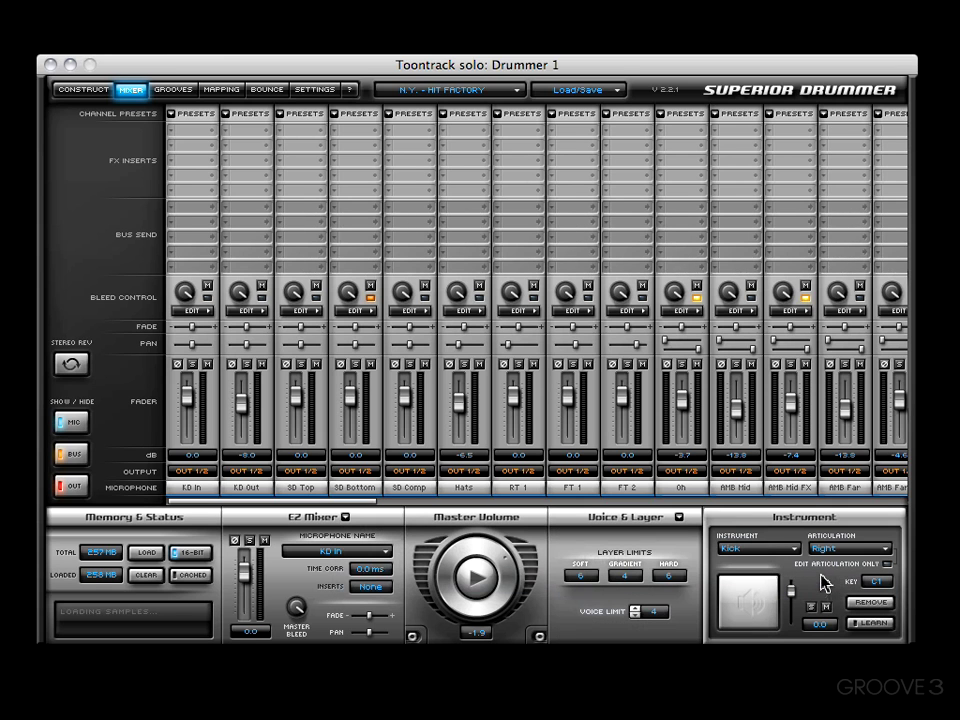
{"action": "left_click", "coordinate": [314, 311]}
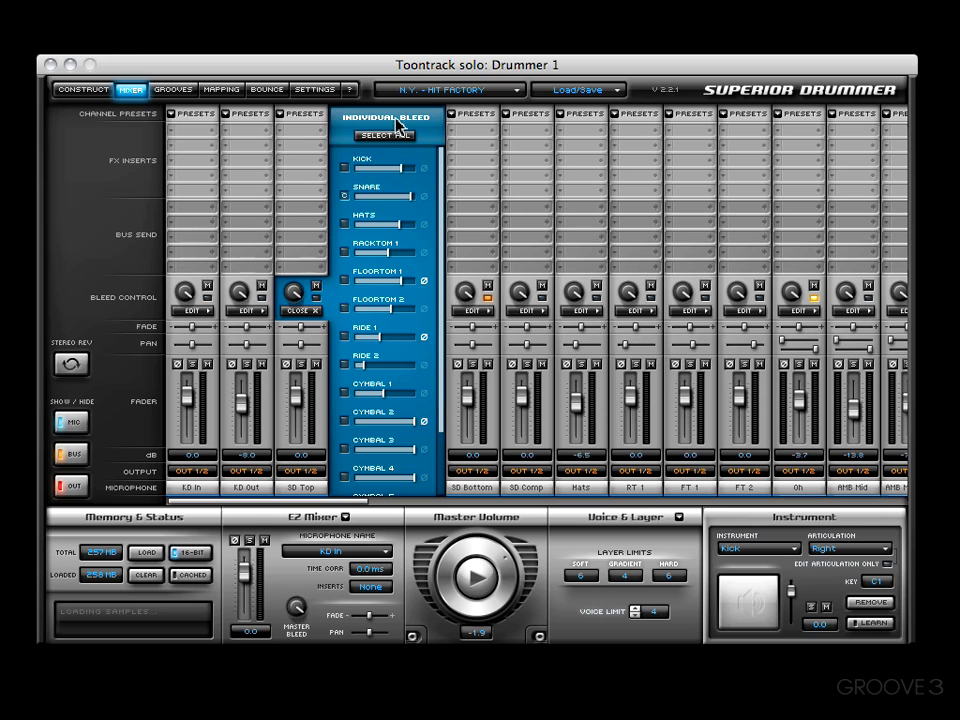
Review the EZ Mixer's preset options for Mics (EZdrummer style) and Bleed Level/Phase.
{"action": "left_click", "coordinate": [347, 524]}
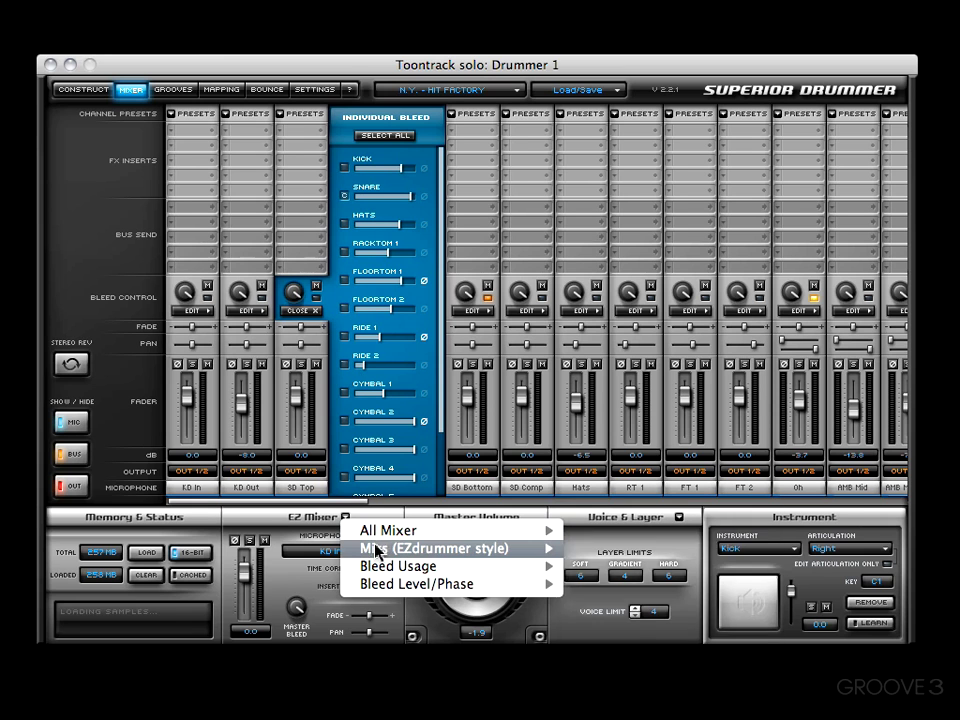
{"action": "mouse_move", "coordinate": [385, 556]}
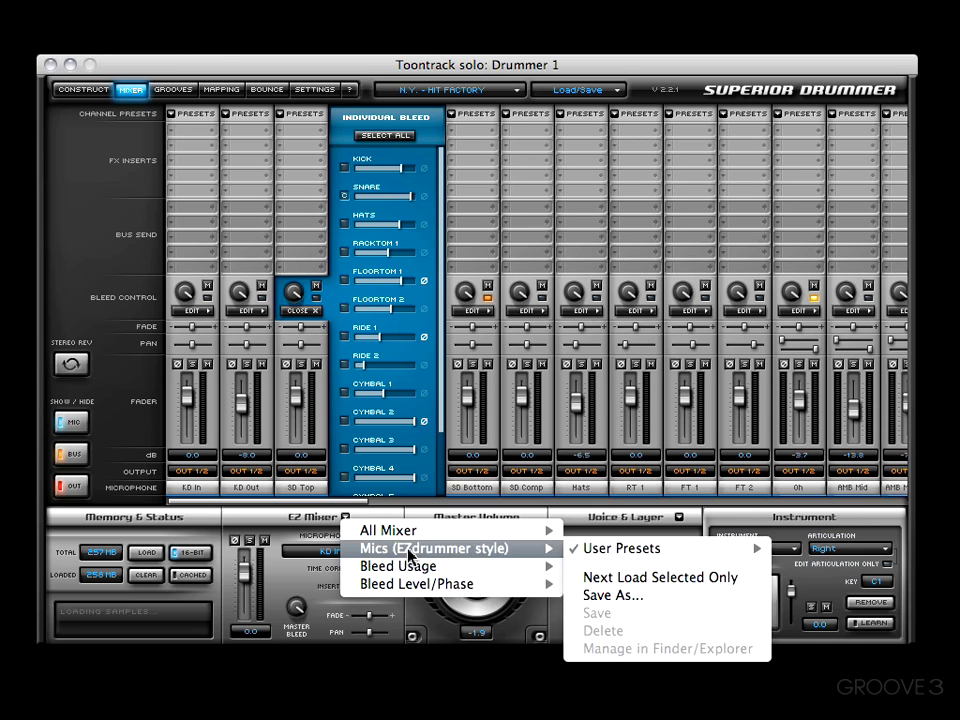
{"action": "mouse_move", "coordinate": [406, 541]}
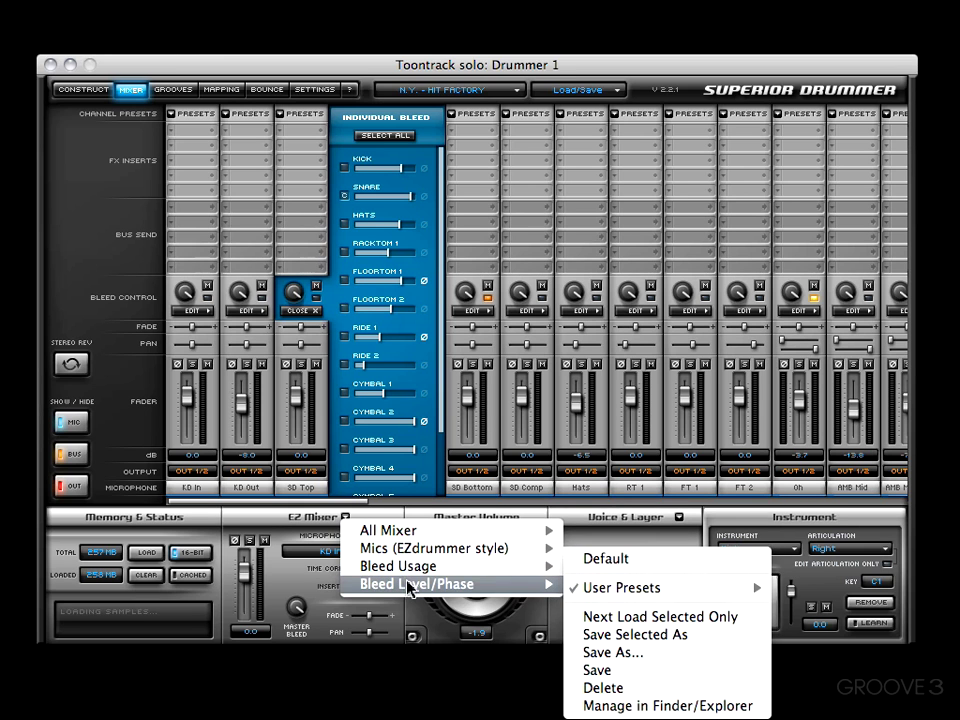
Dismiss the EZ Mixer preset options and close SD Top's individual bleed settings.
{"action": "left_click", "coordinate": [414, 603]}
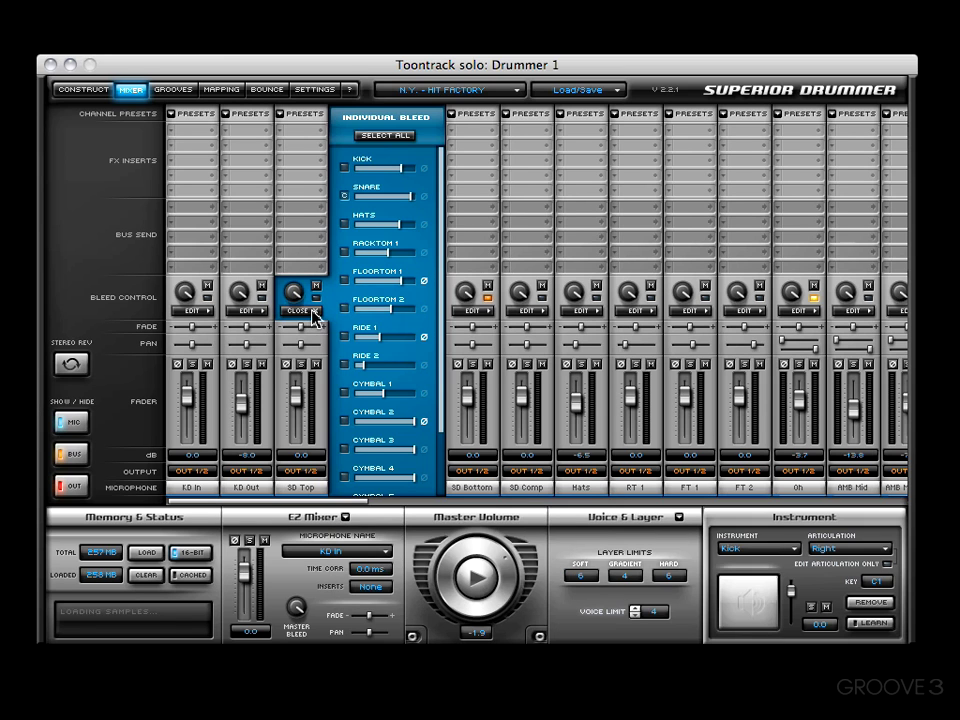
{"action": "left_click", "coordinate": [314, 314]}
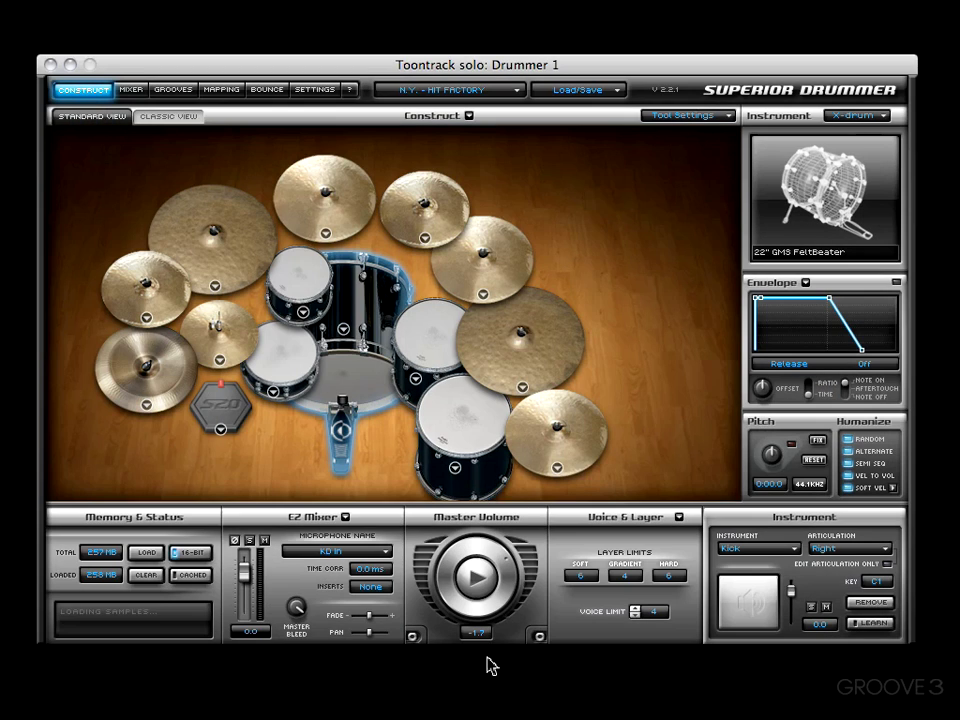
Switch the drum library to N.Y. - ALLAIRE and then to POP/ROCK to compare their default kits.
{"action": "left_click", "coordinate": [470, 93]}
{"action": "left_click", "coordinate": [470, 122]}
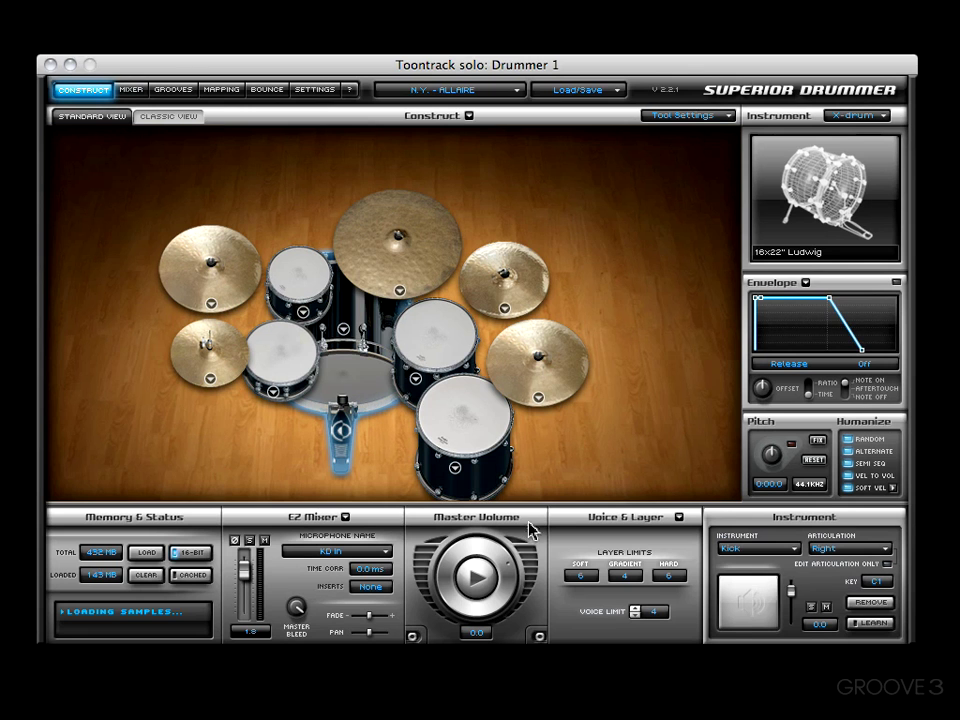
{"action": "left_click", "coordinate": [476, 94]}
{"action": "left_click", "coordinate": [476, 265]}
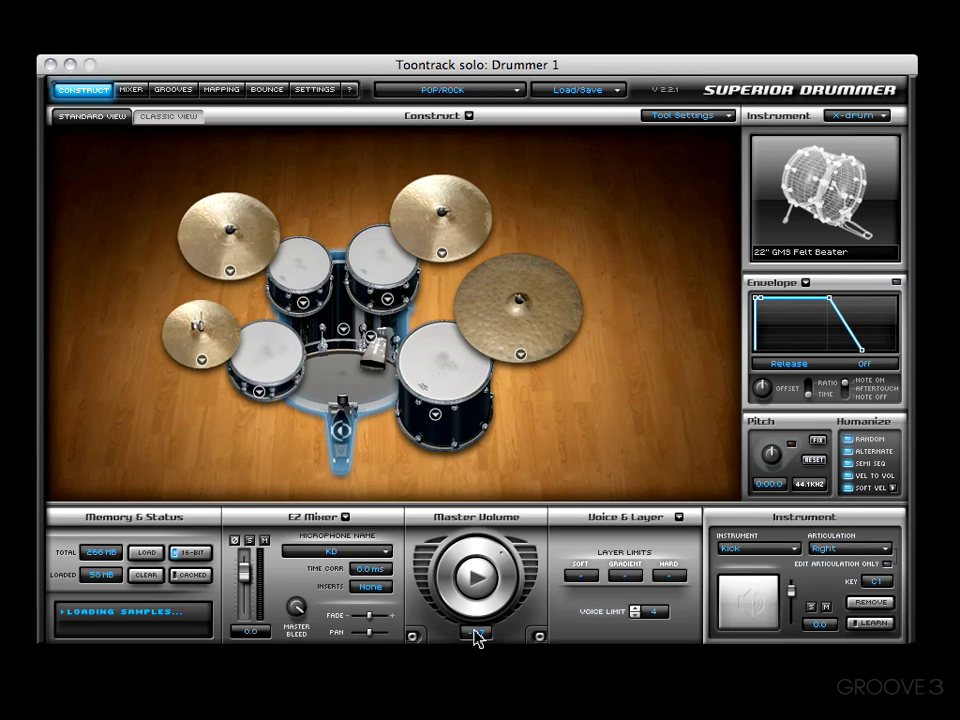
Switch the drum library to FUNKMASTER JAB'O and then to LATIN PERCUSSION.
{"action": "left_click", "coordinate": [473, 94]}
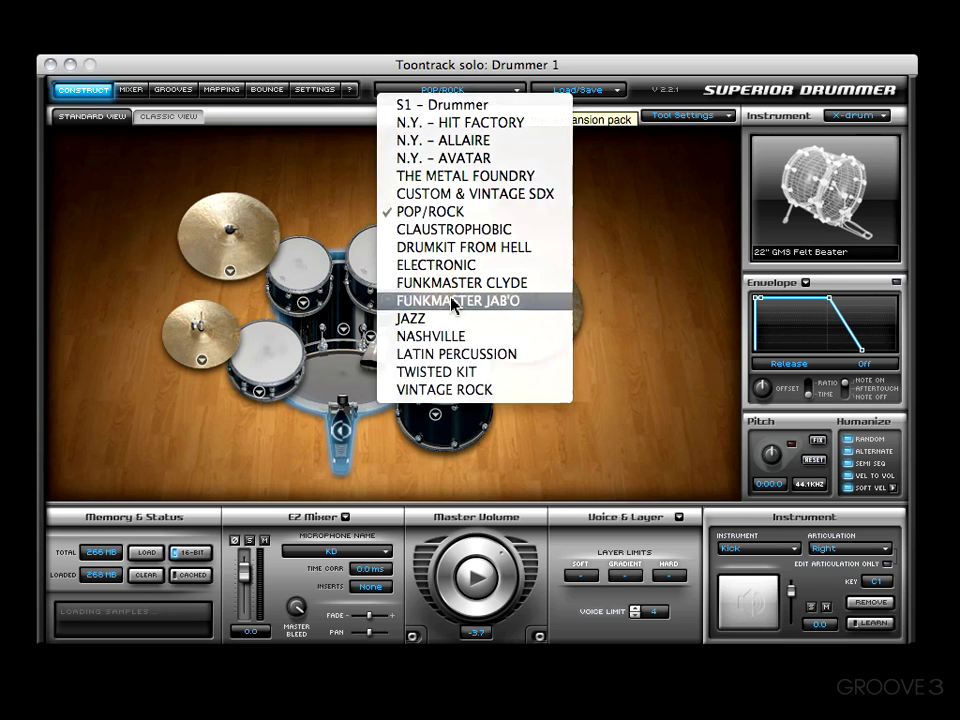
{"action": "left_click", "coordinate": [453, 301]}
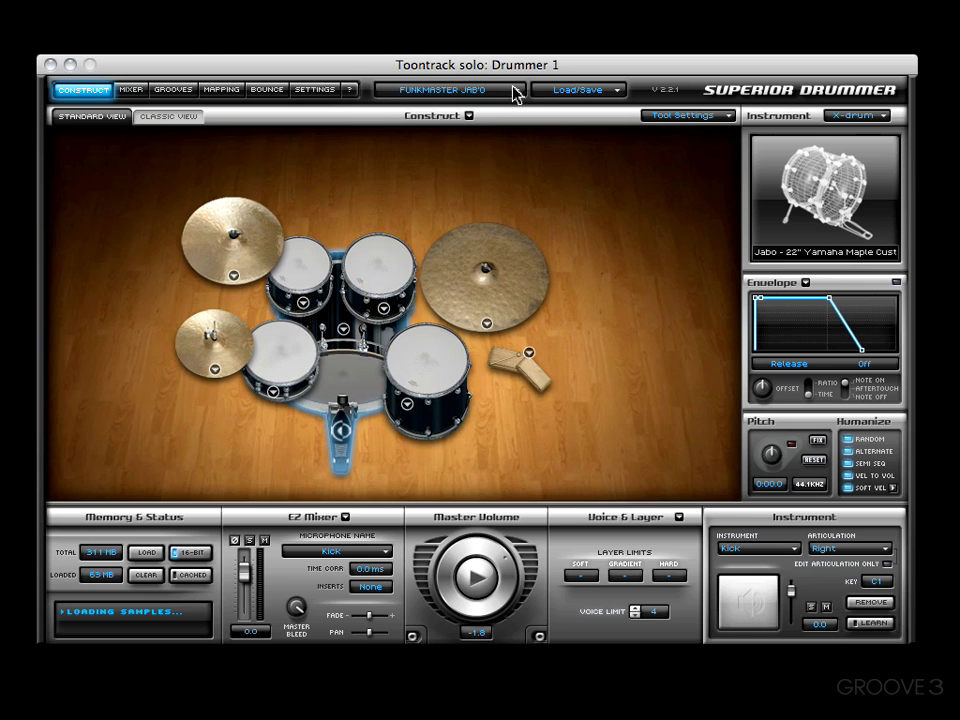
{"action": "left_click", "coordinate": [516, 90]}
{"action": "left_click", "coordinate": [452, 355]}
Load the VINTAGE ROCK drum library, audition the kit with the Master Volume preview groove, and stop playback.
{"action": "left_click", "coordinate": [482, 92]}
{"action": "left_click", "coordinate": [503, 389]}
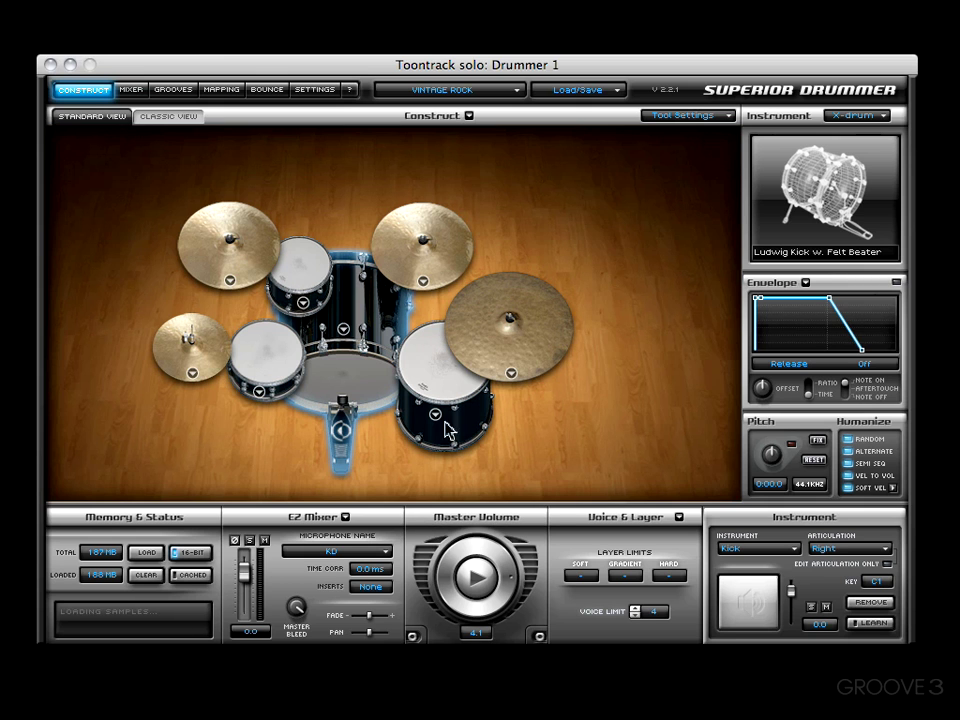
{"action": "left_click", "coordinate": [481, 585]}
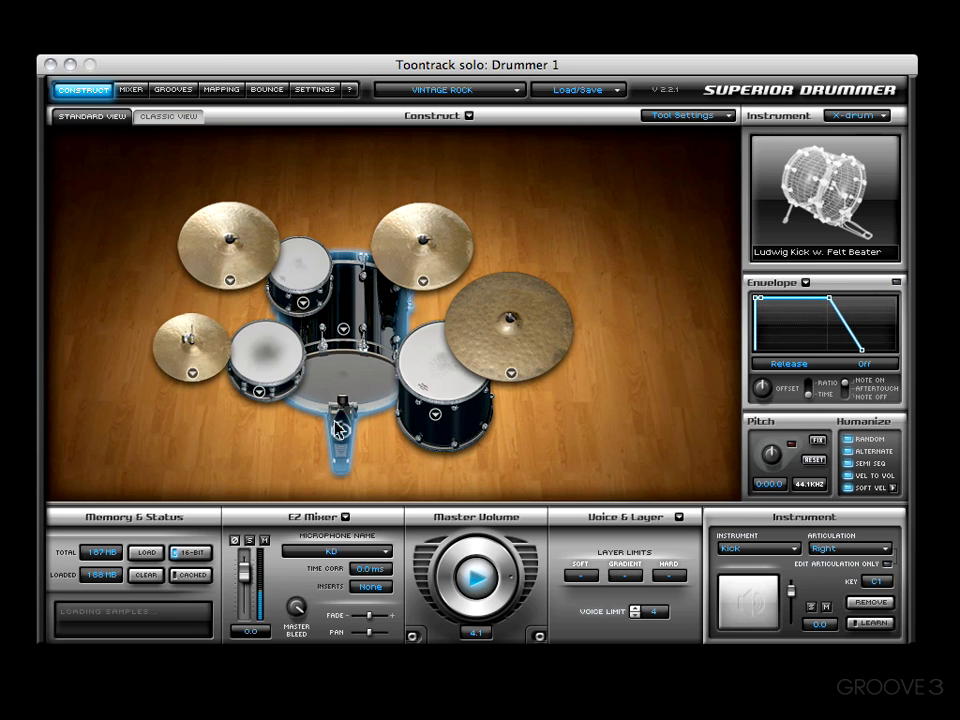
{"action": "left_click", "coordinate": [476, 578]}
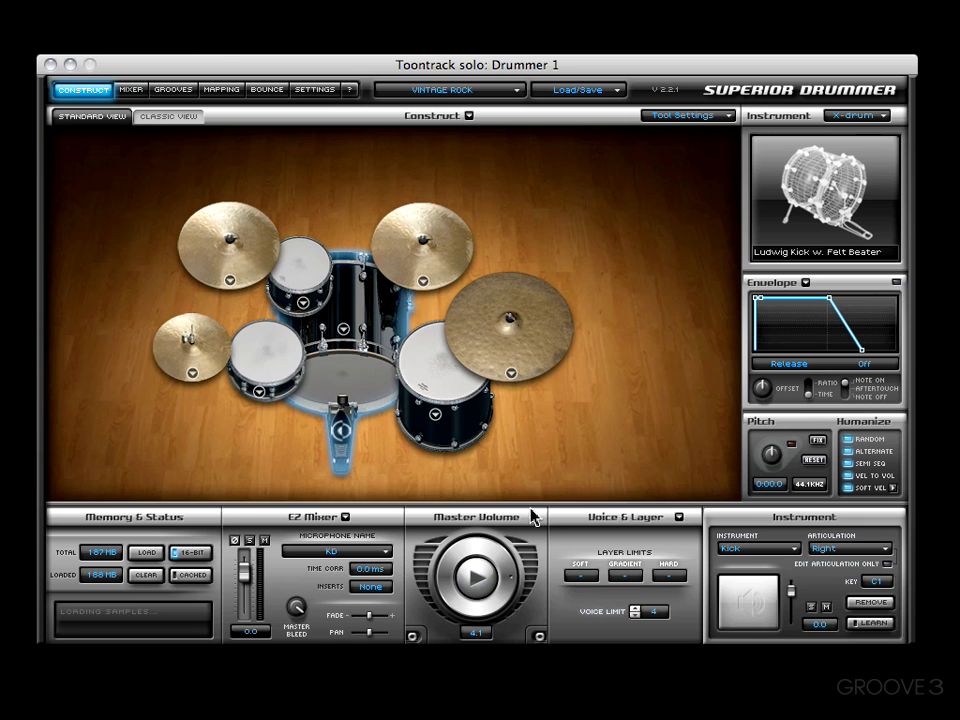